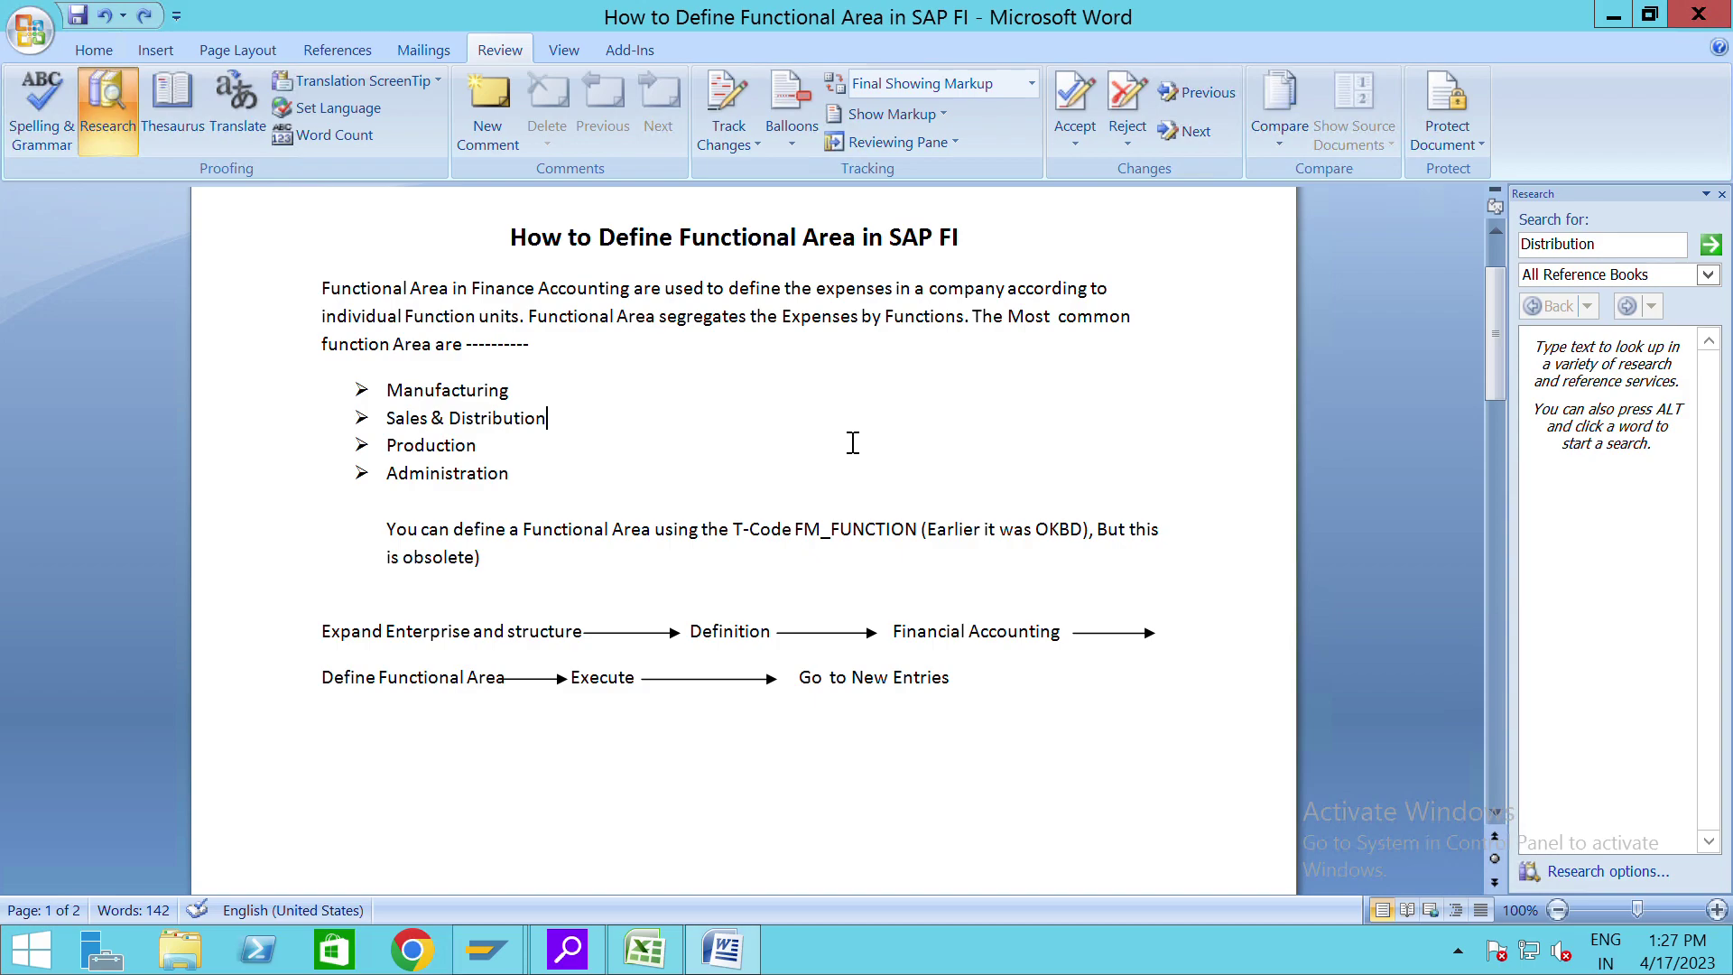
Step: Close the Research pane so the Word functional-area guide shows at full width
mouse_move(1729, 207)
left_click(1722, 194)
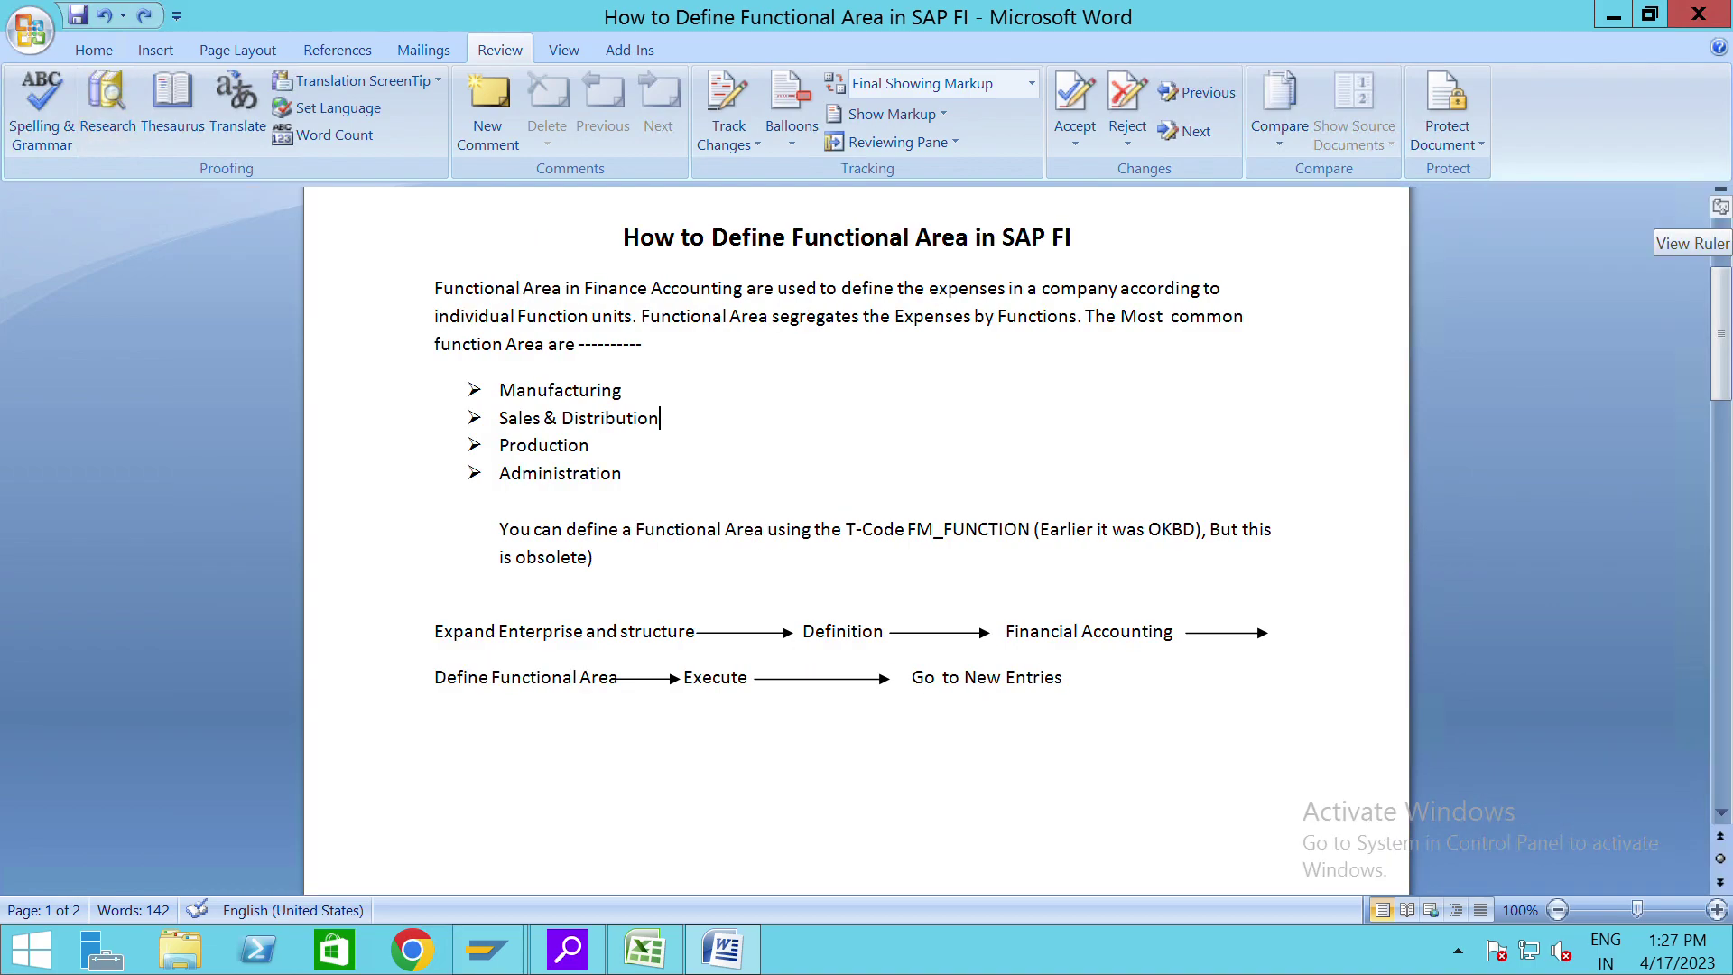
key("alt+Tab")
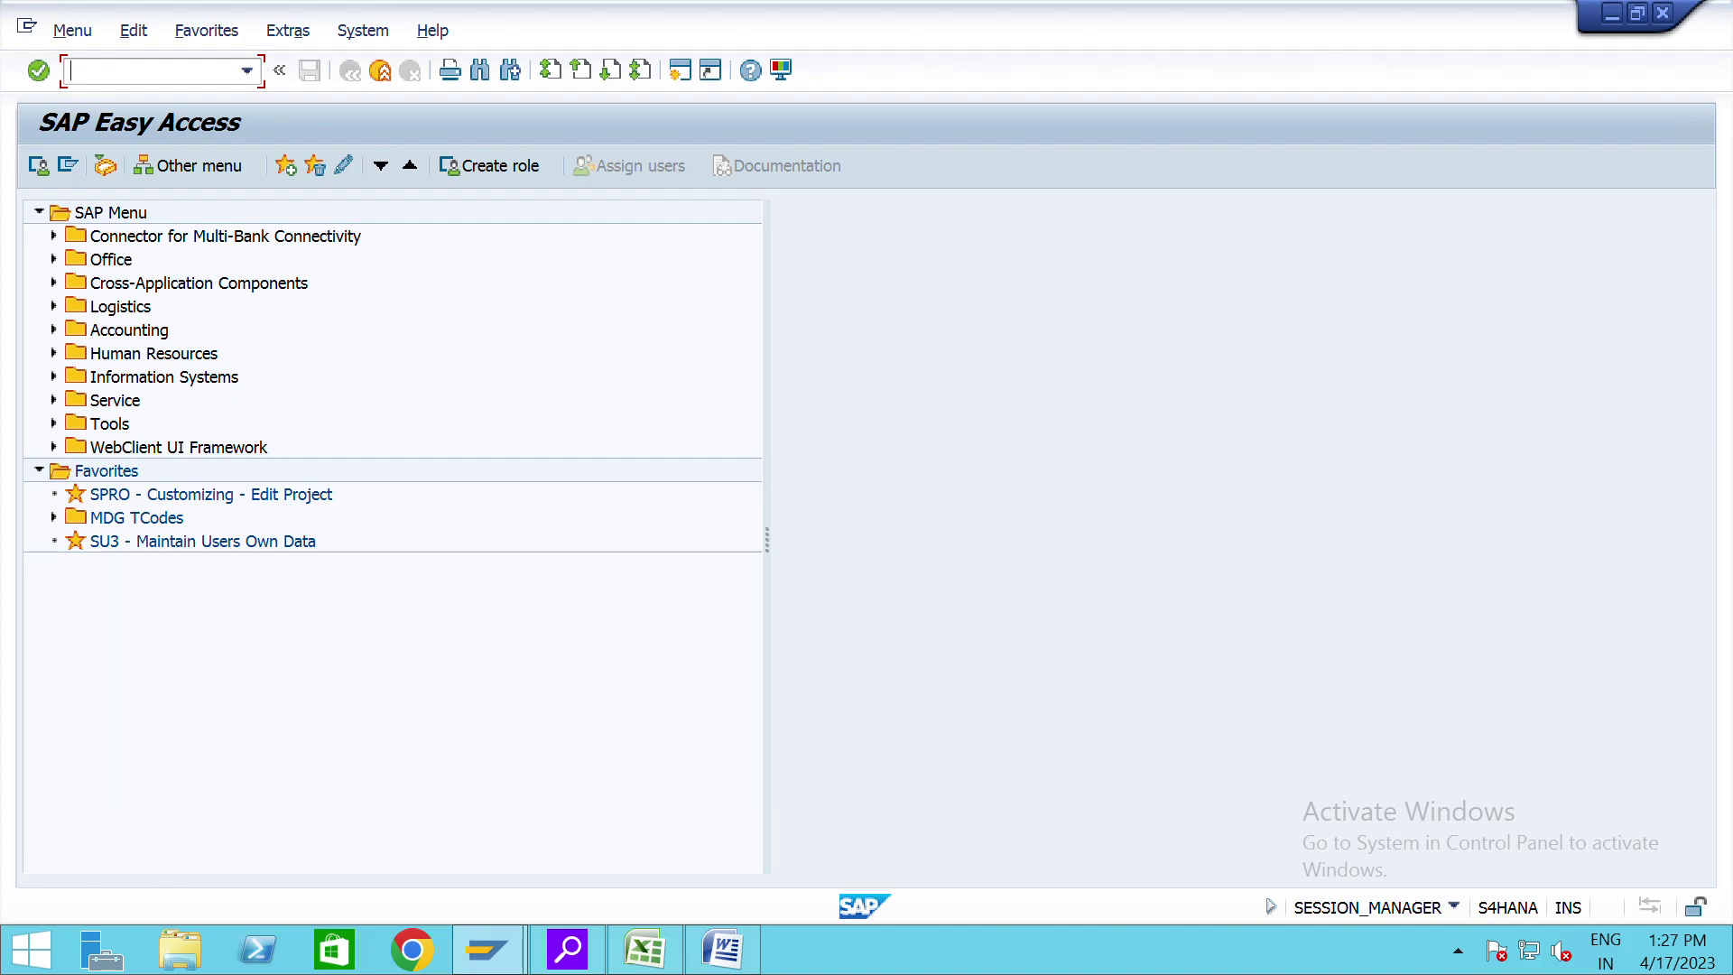
key("alt+Tab")
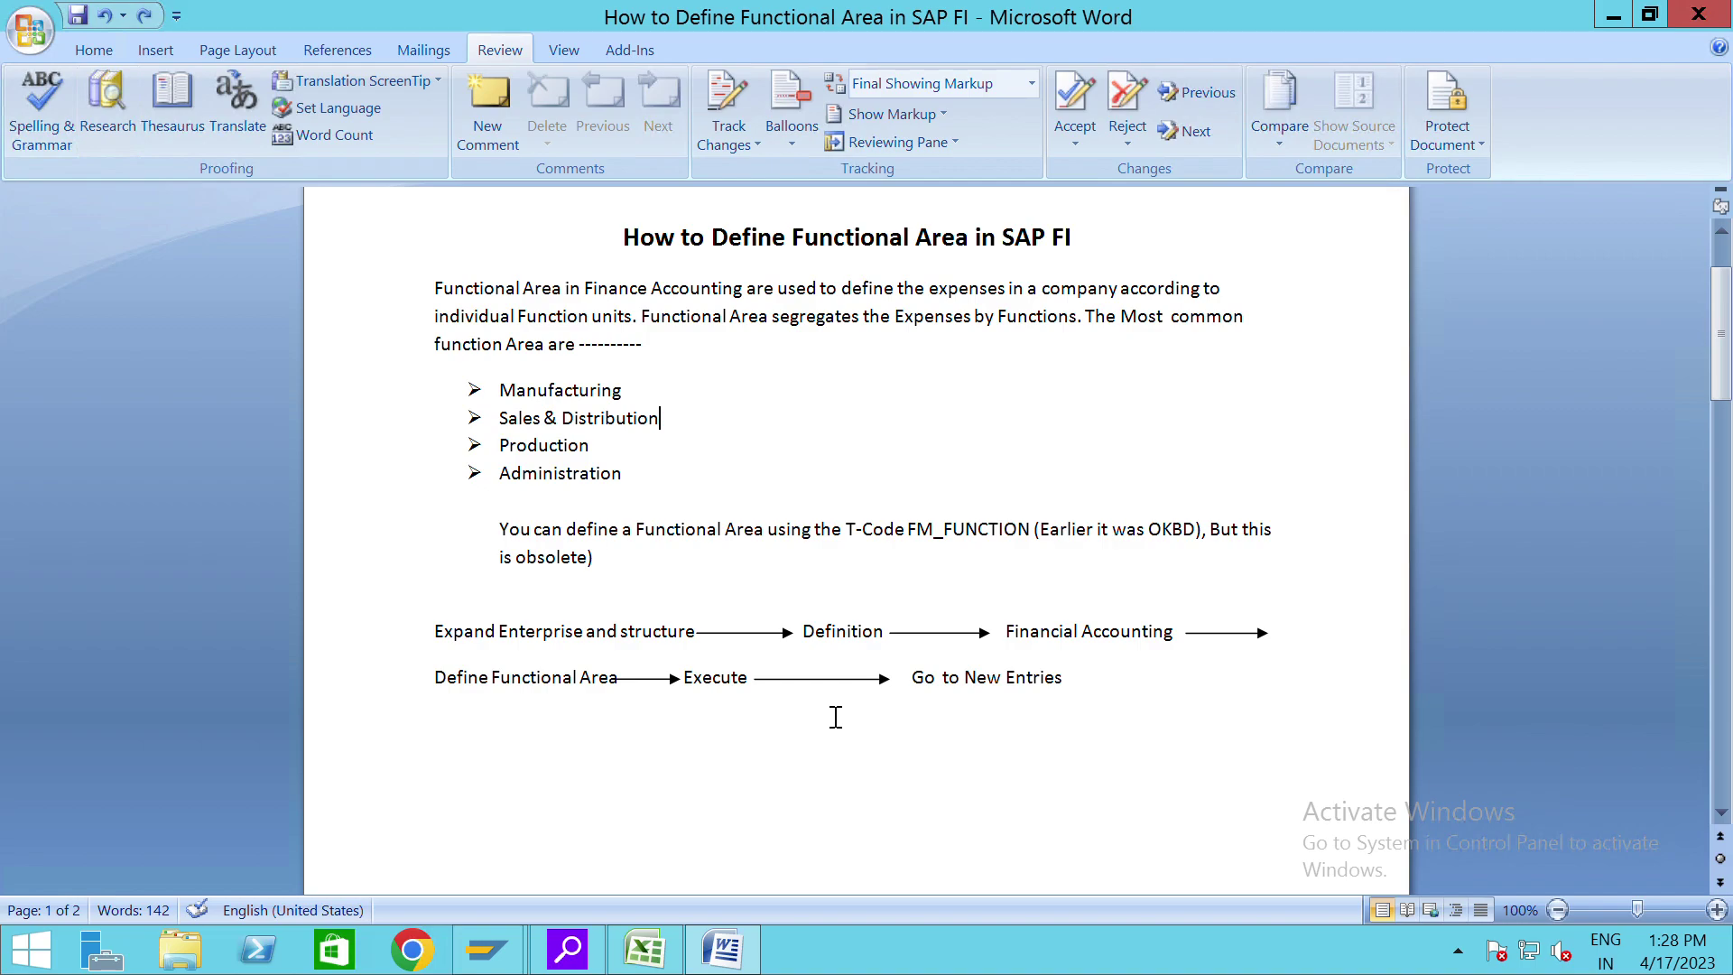
Step: Run SPRO and expand the Reference IMG to Enterprise Structure › Definition › Financial Accounting
key("alt+Tab")
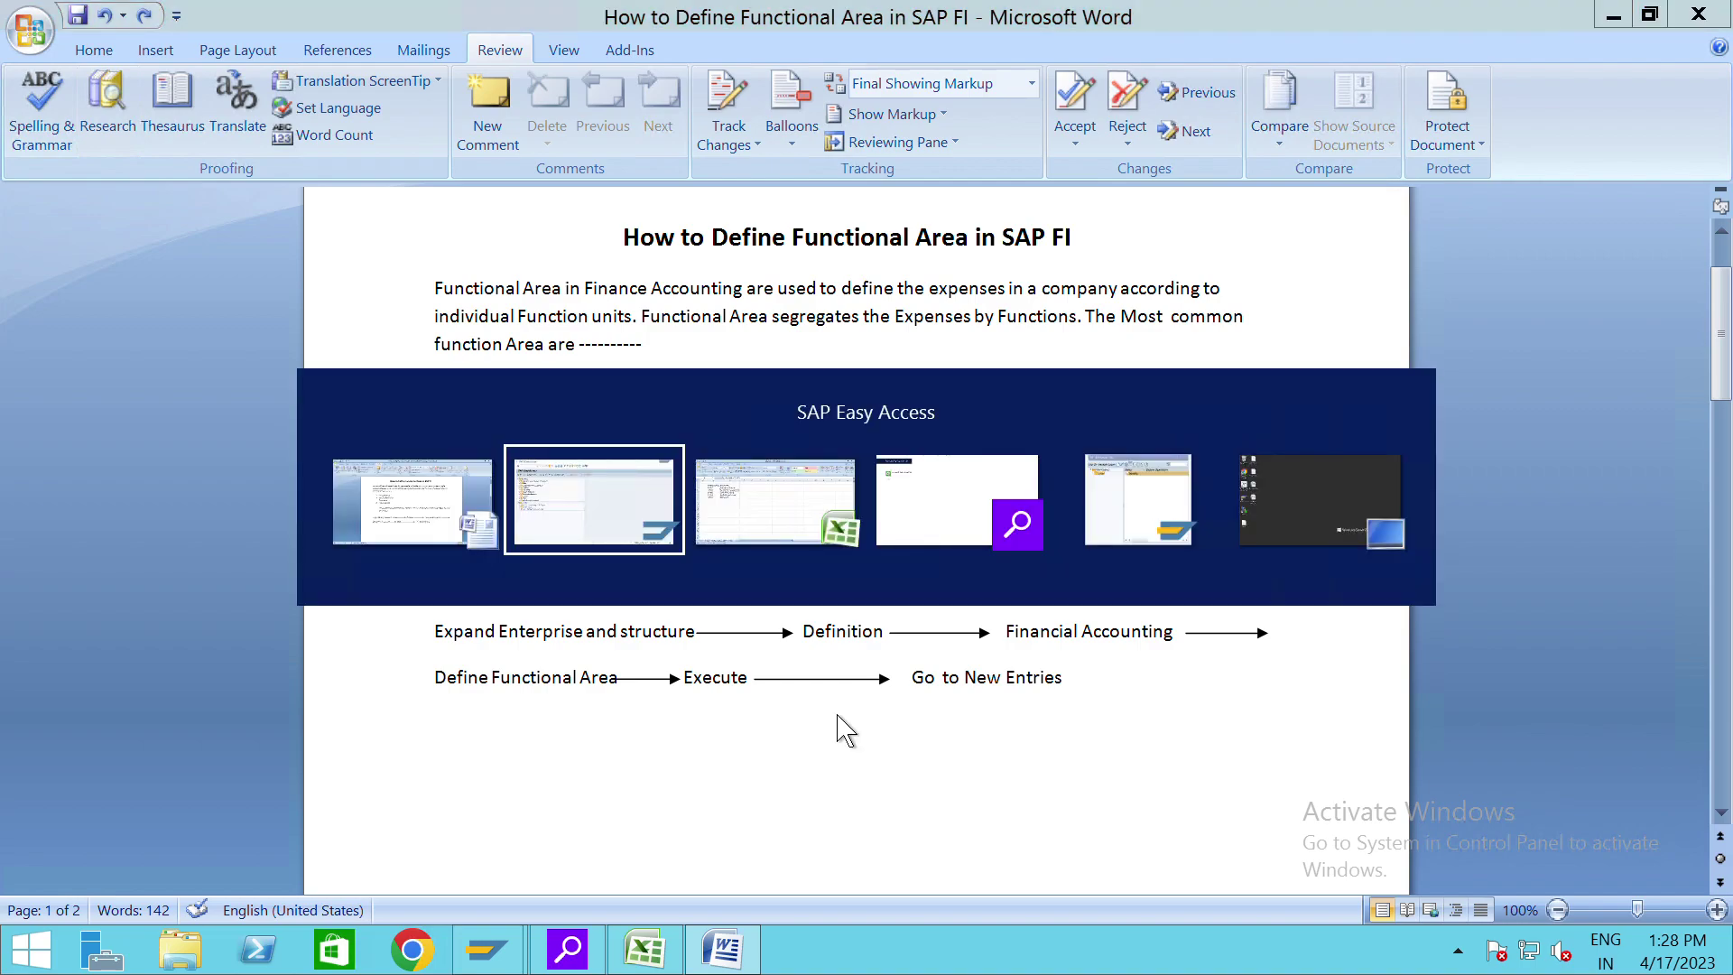
type("SPRO")
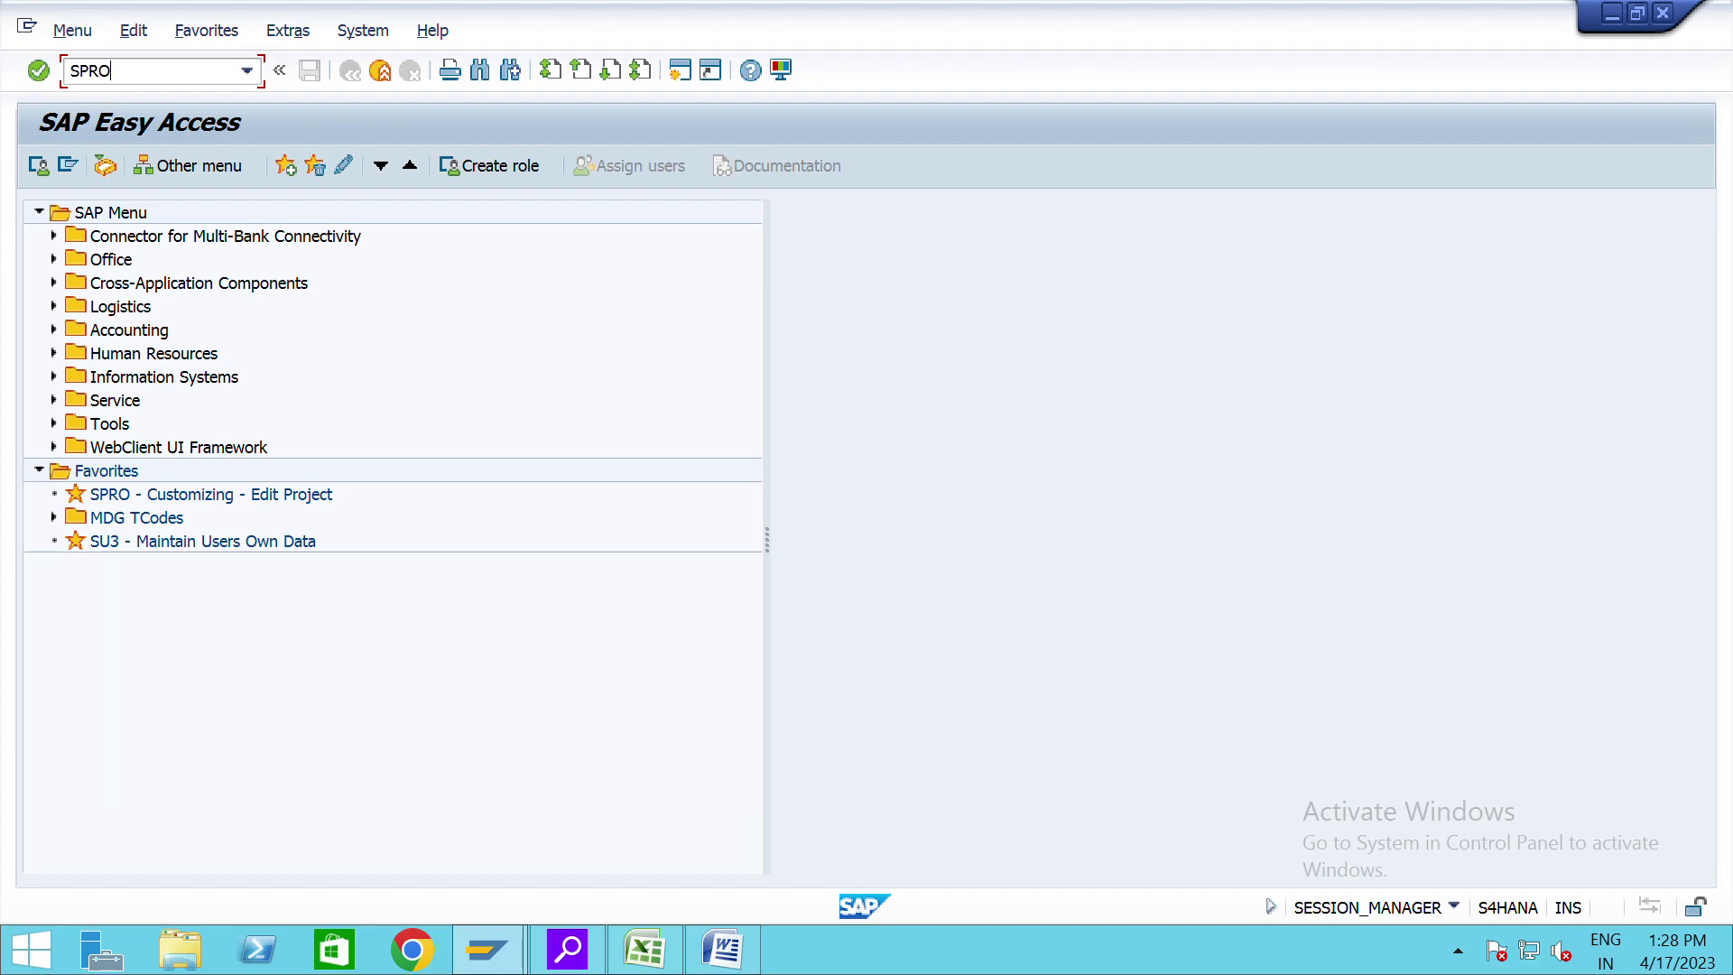
key("Return")
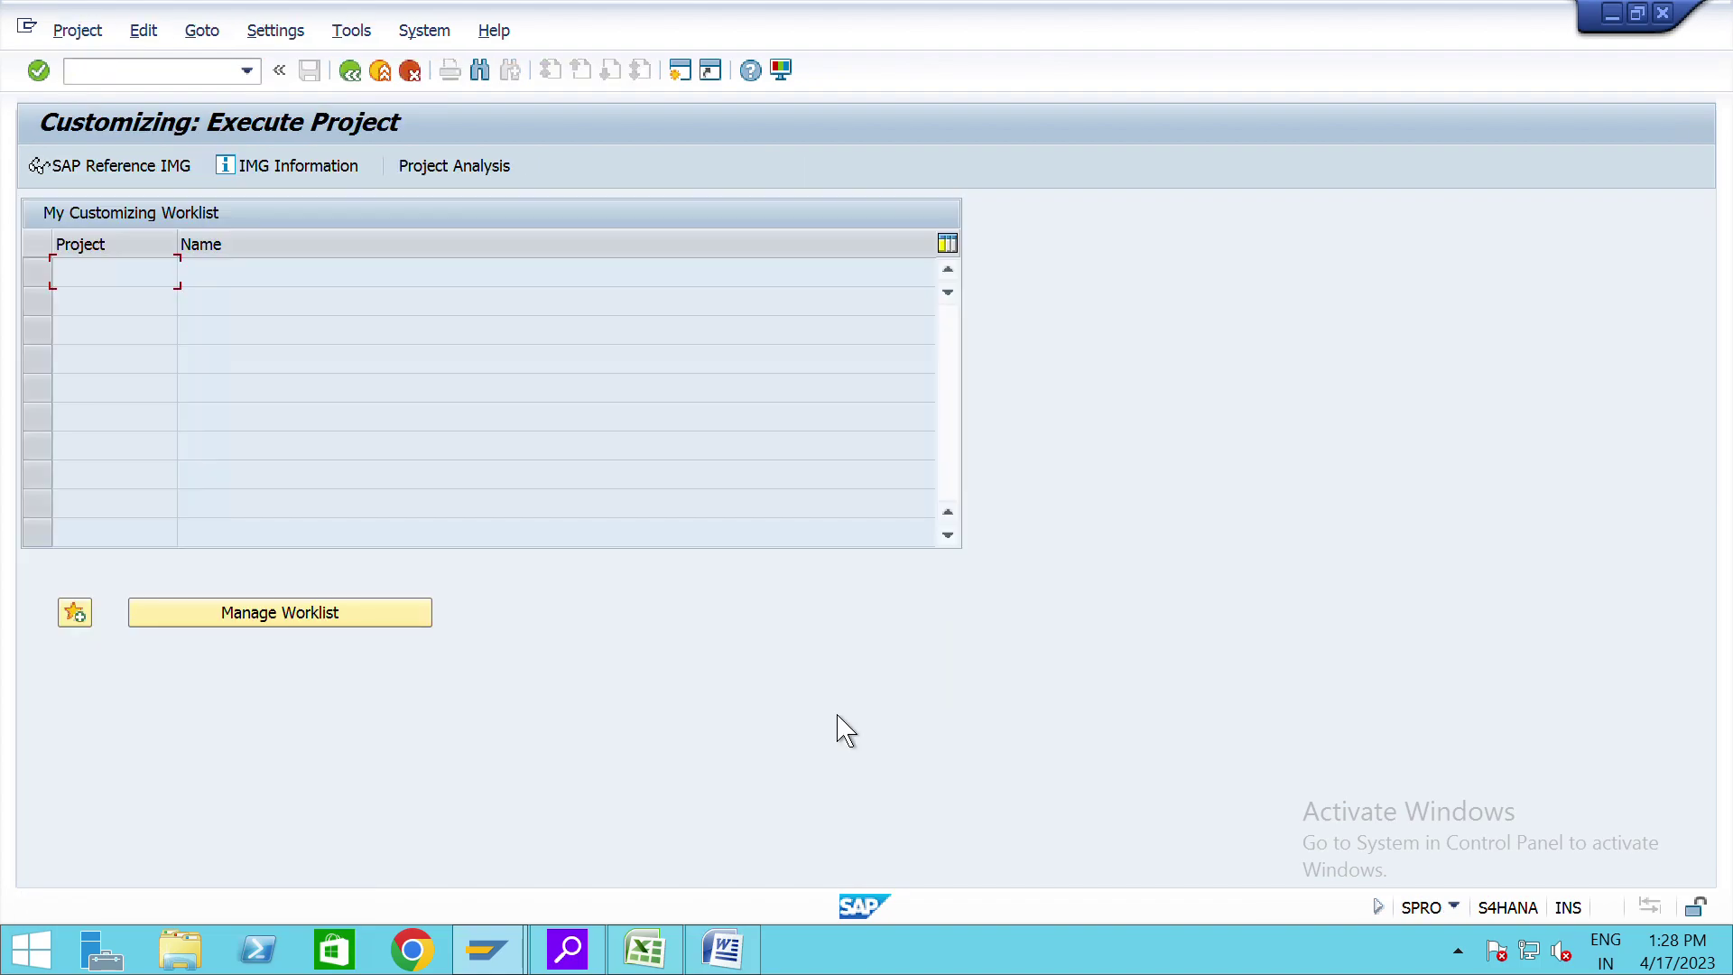
left_click(154, 175)
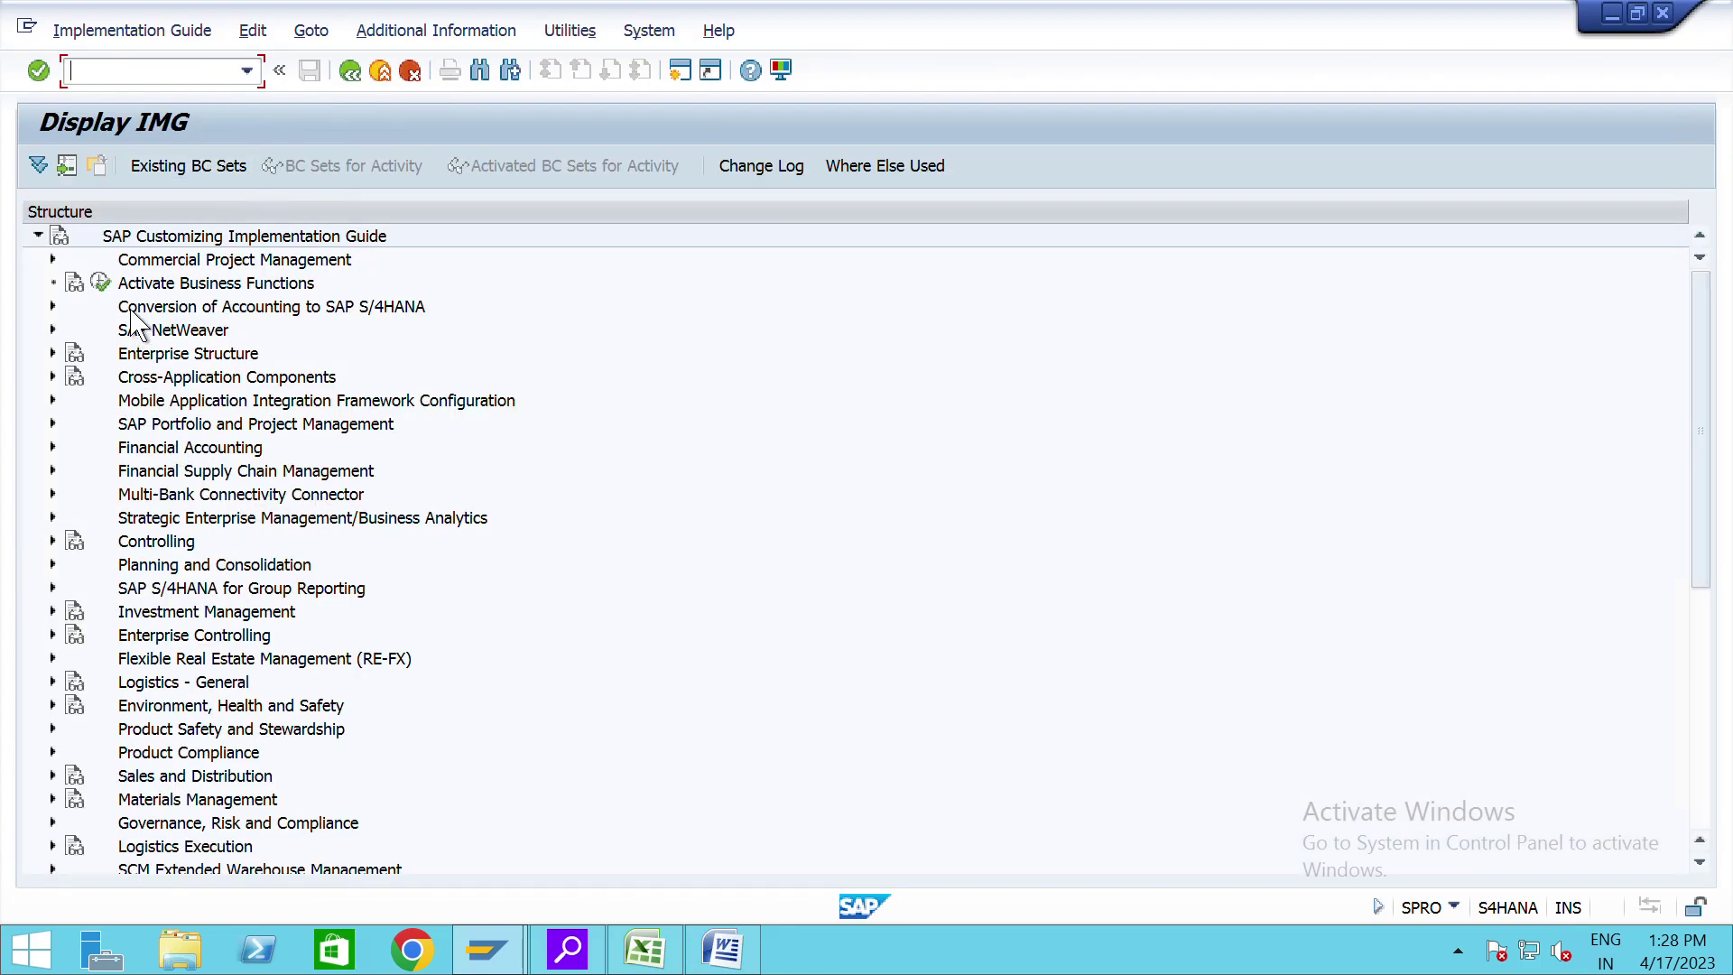
double_click(74, 355)
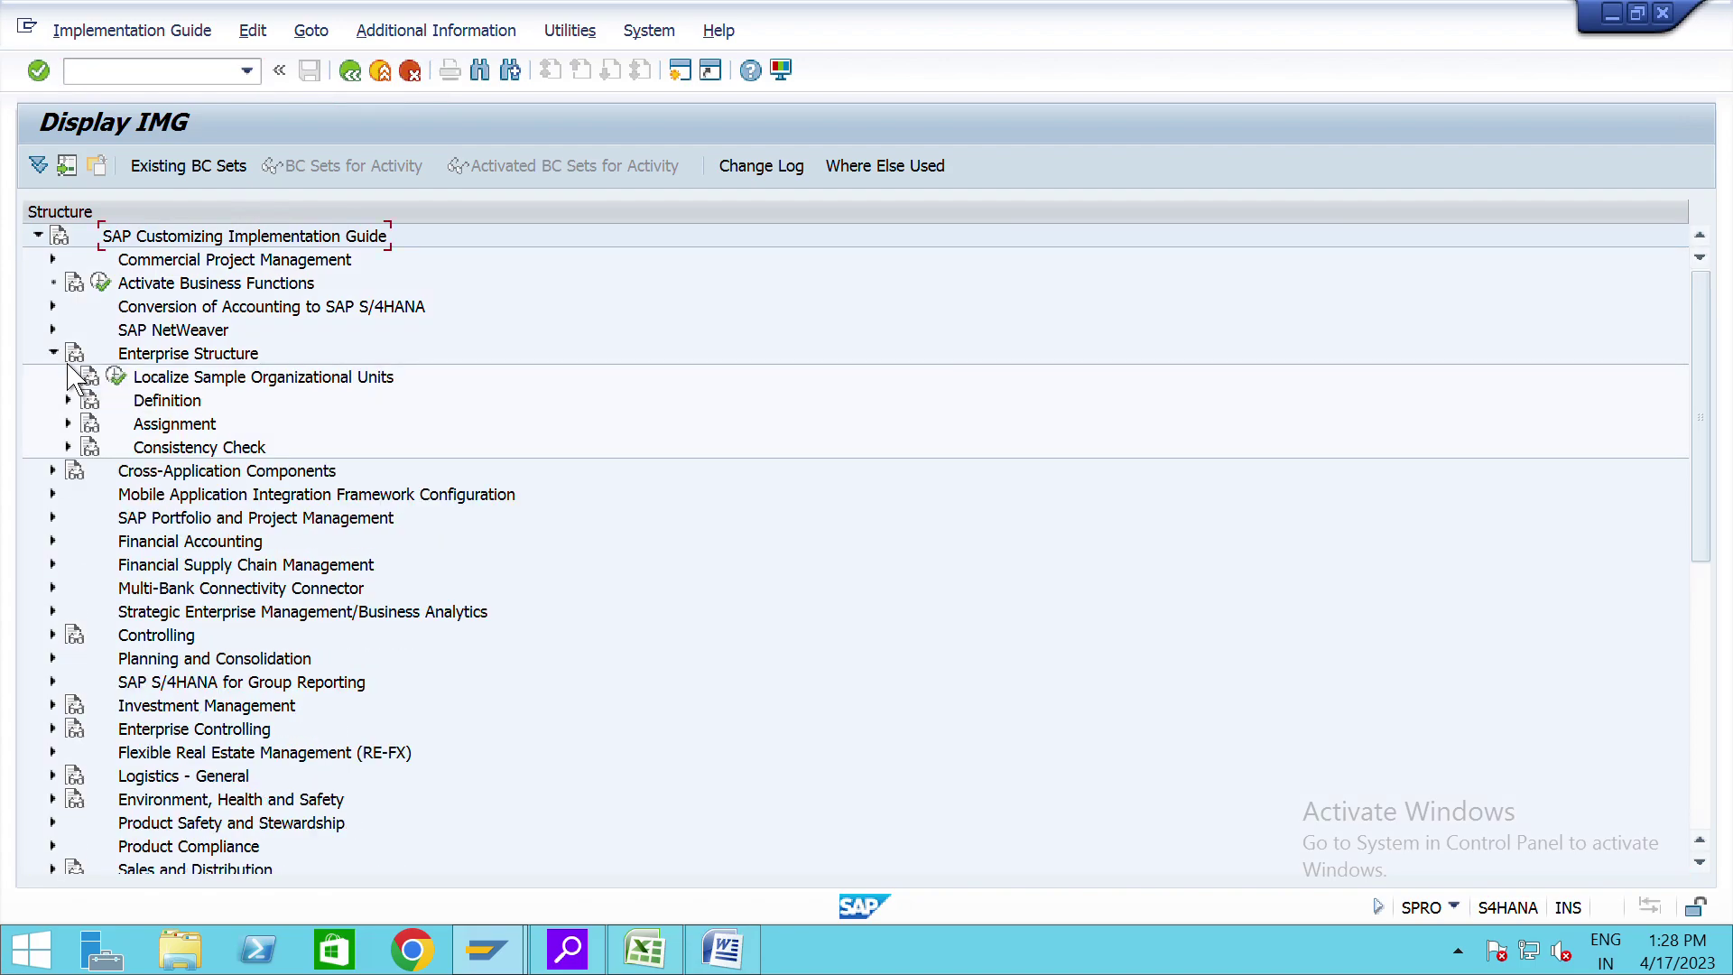
left_click(68, 400)
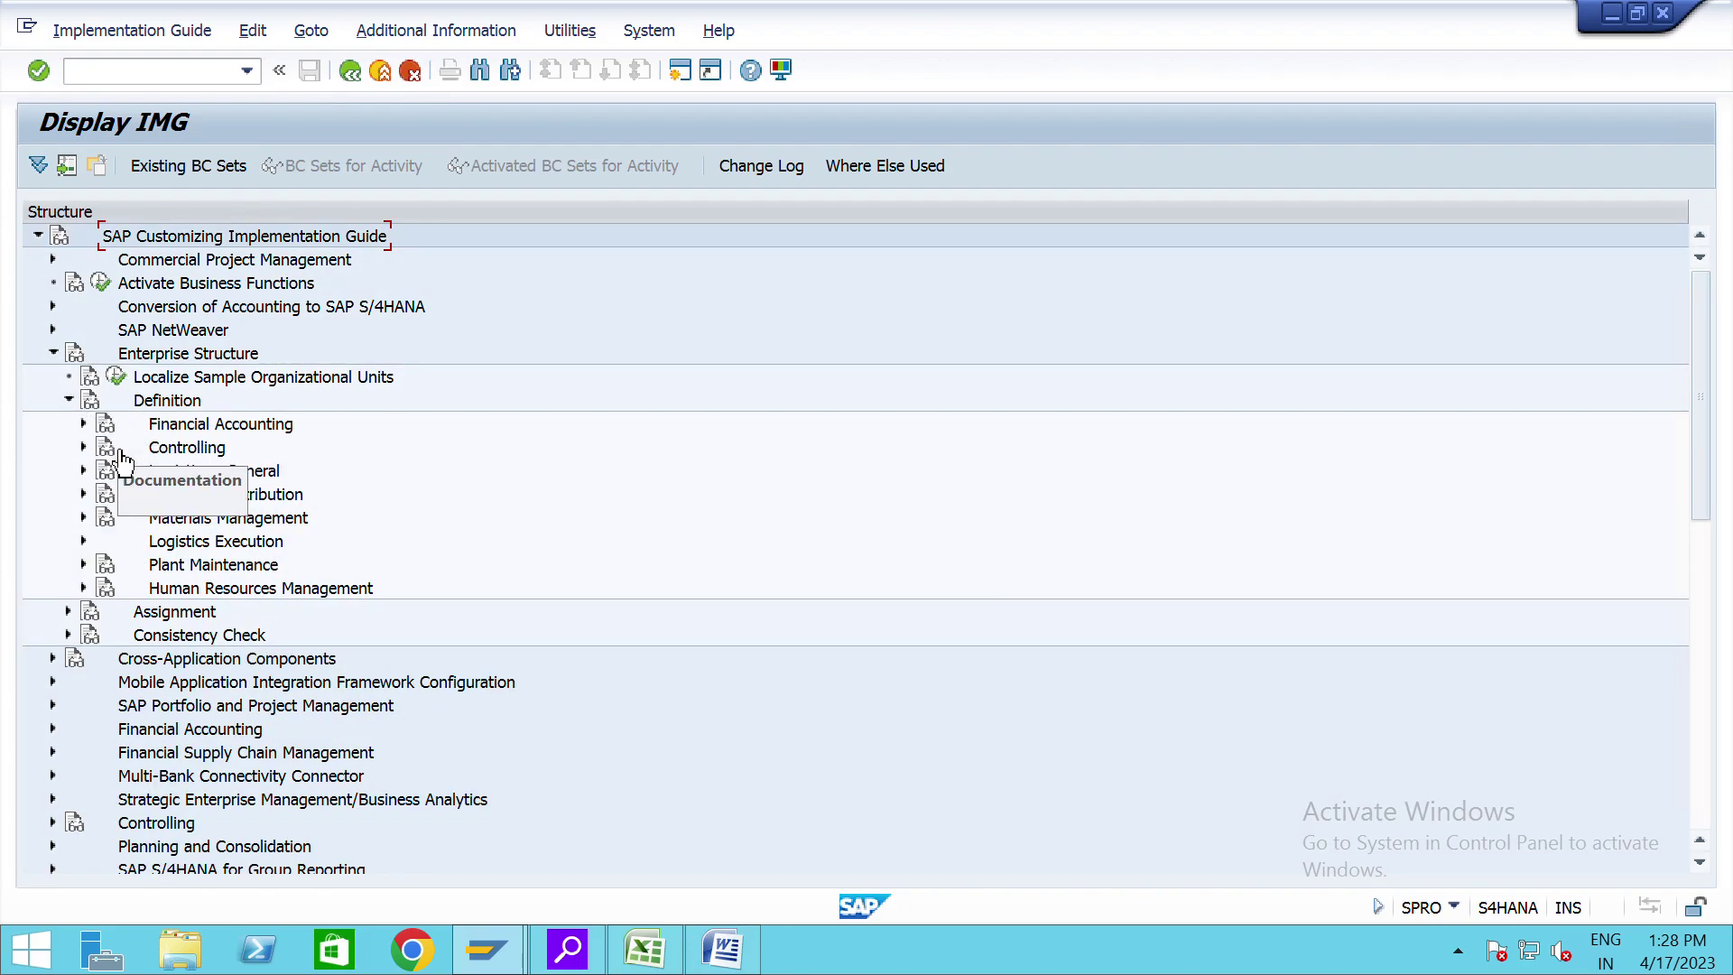
left_click(83, 423)
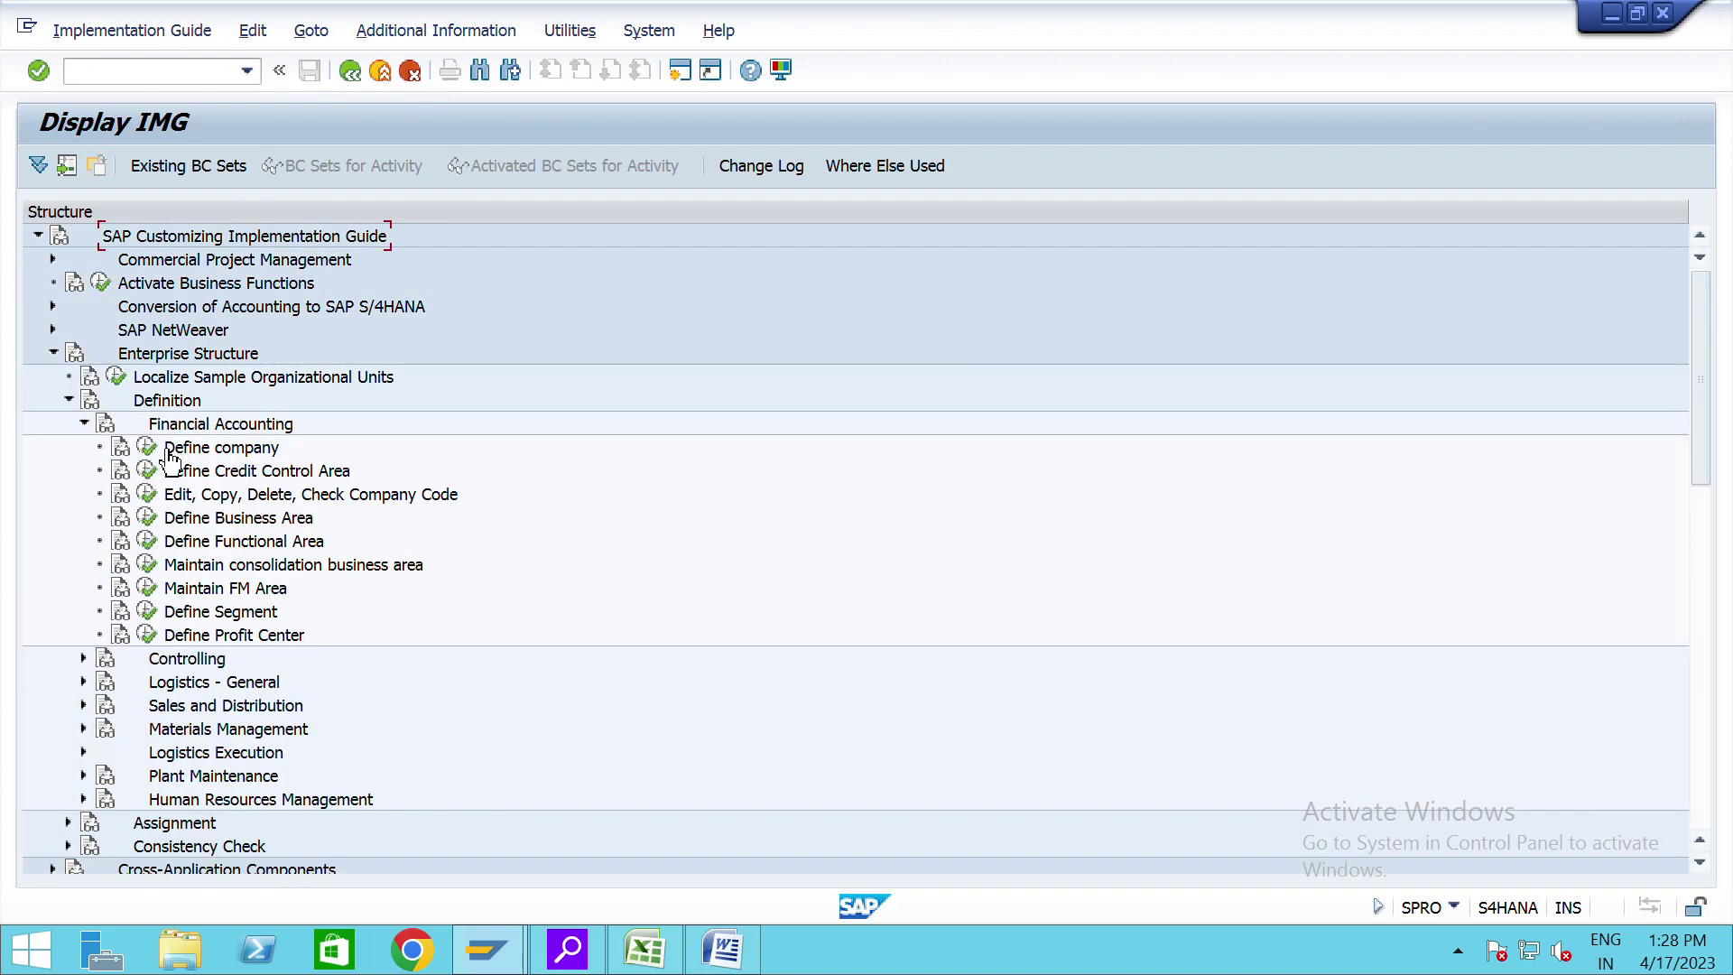
Step: Start a new entry in Define Functional Area with code DORI01 copied from Excel
left_click(150, 541)
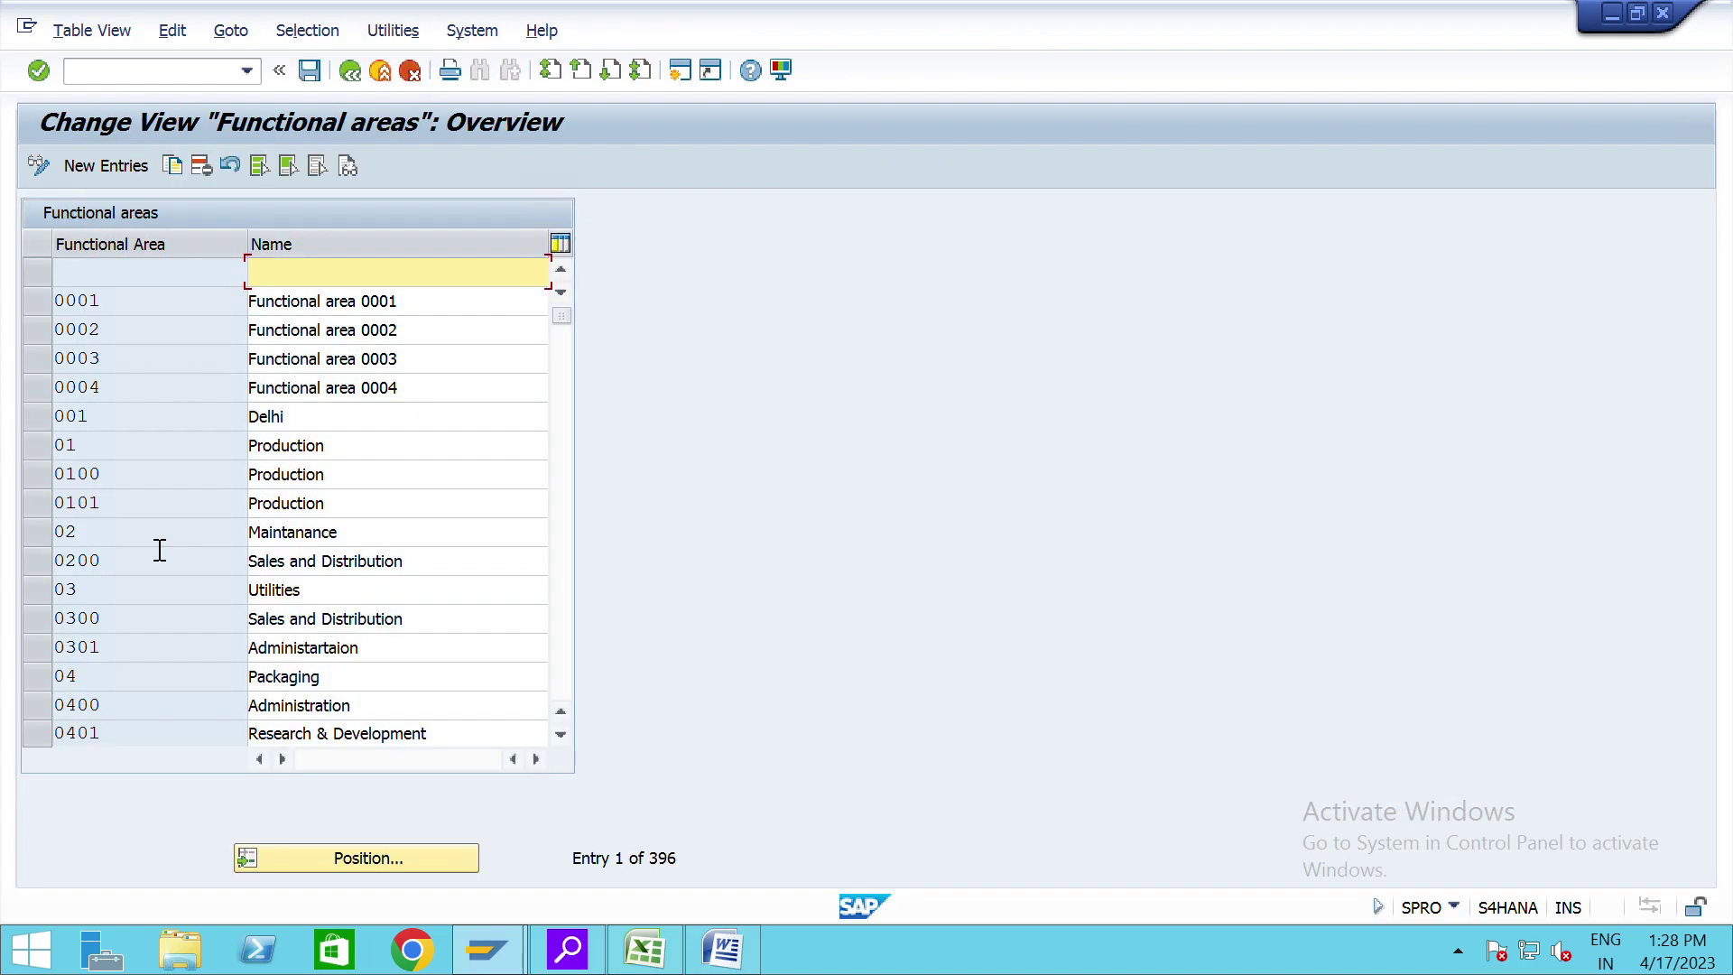
left_click(127, 169)
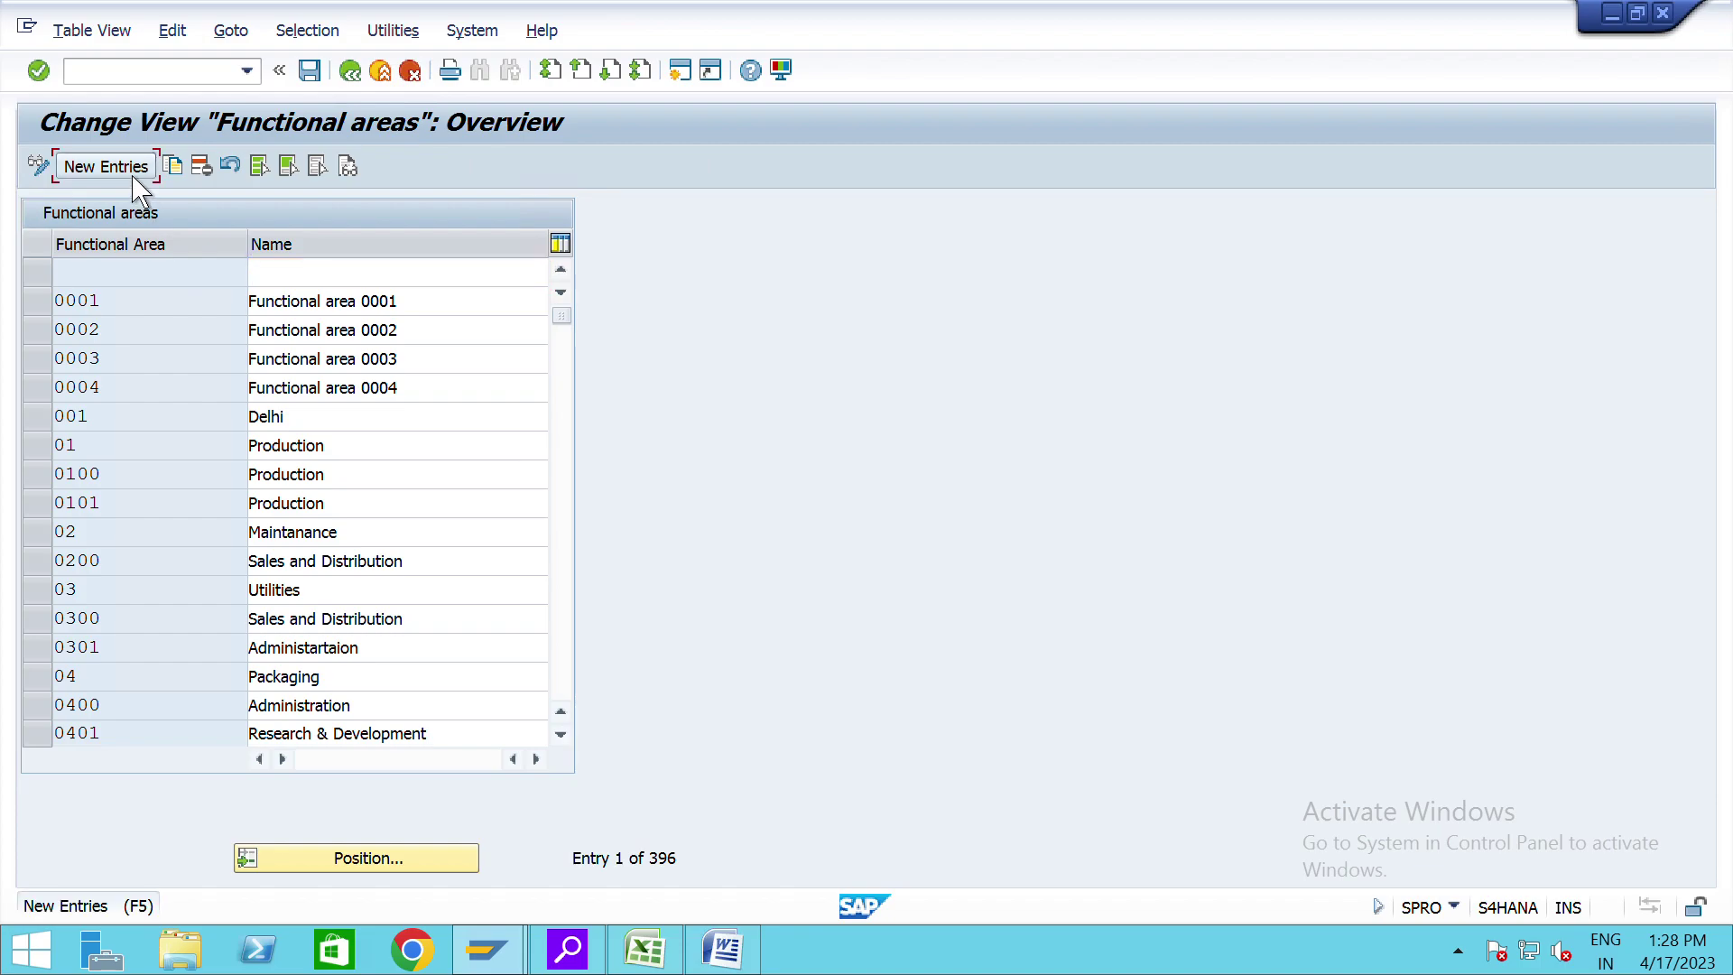
key("alt+Tab")
key("alt+Tab")
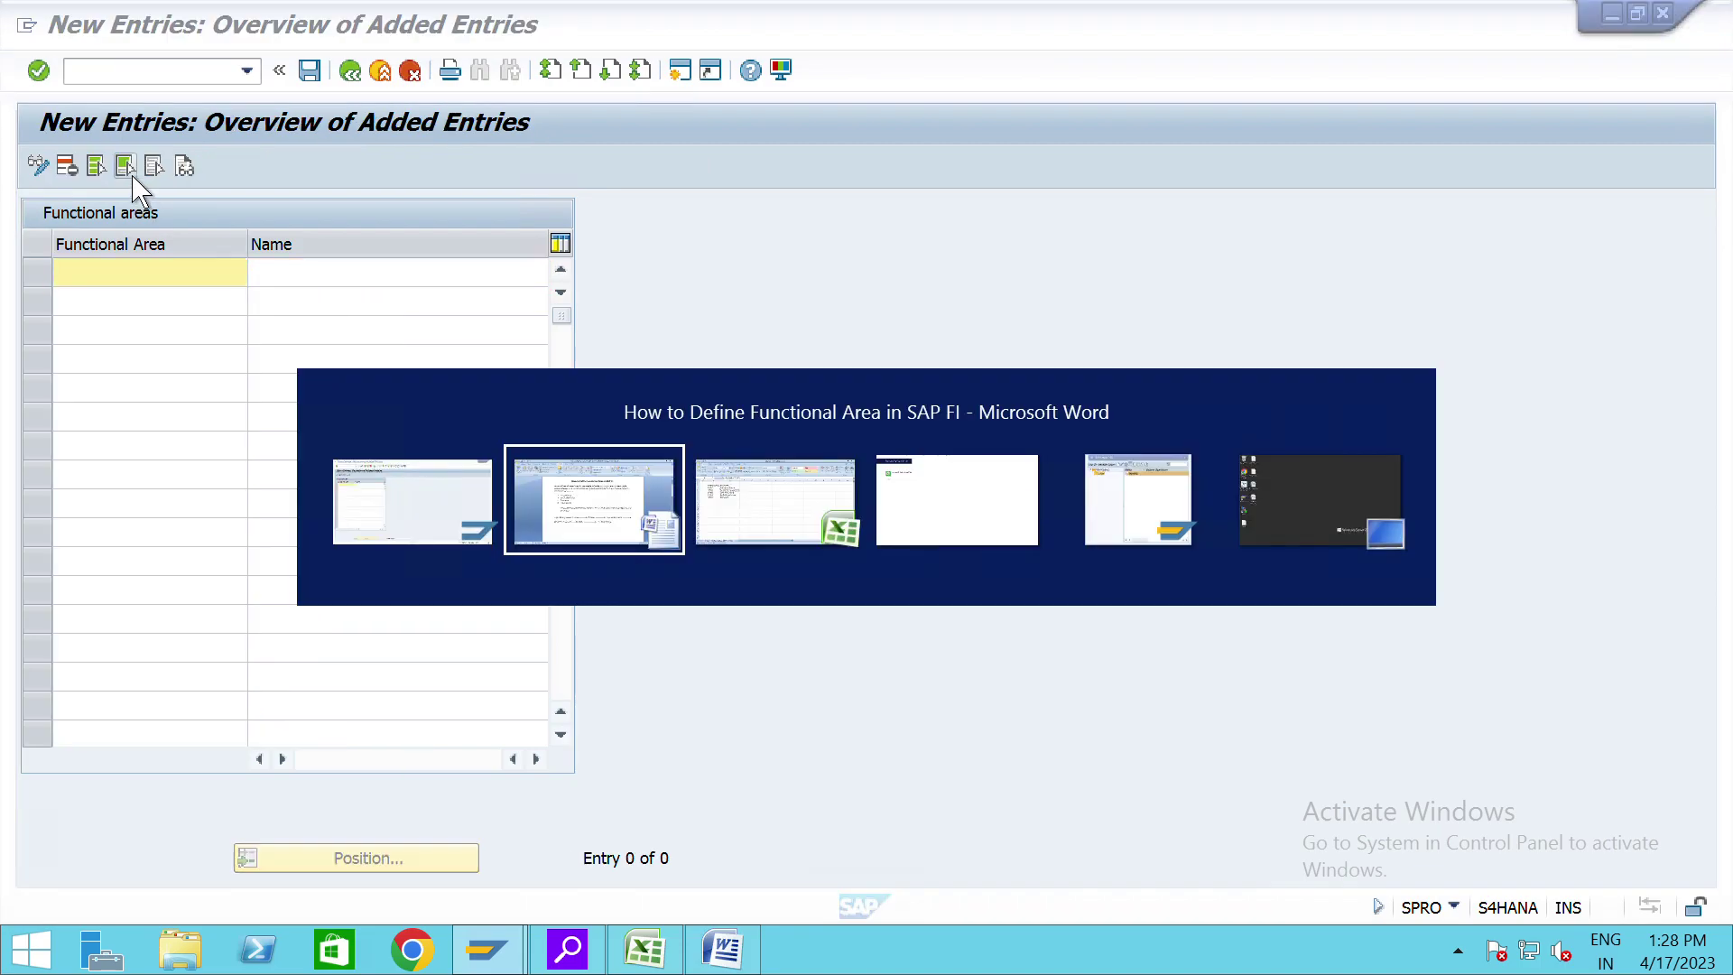
key("Left")
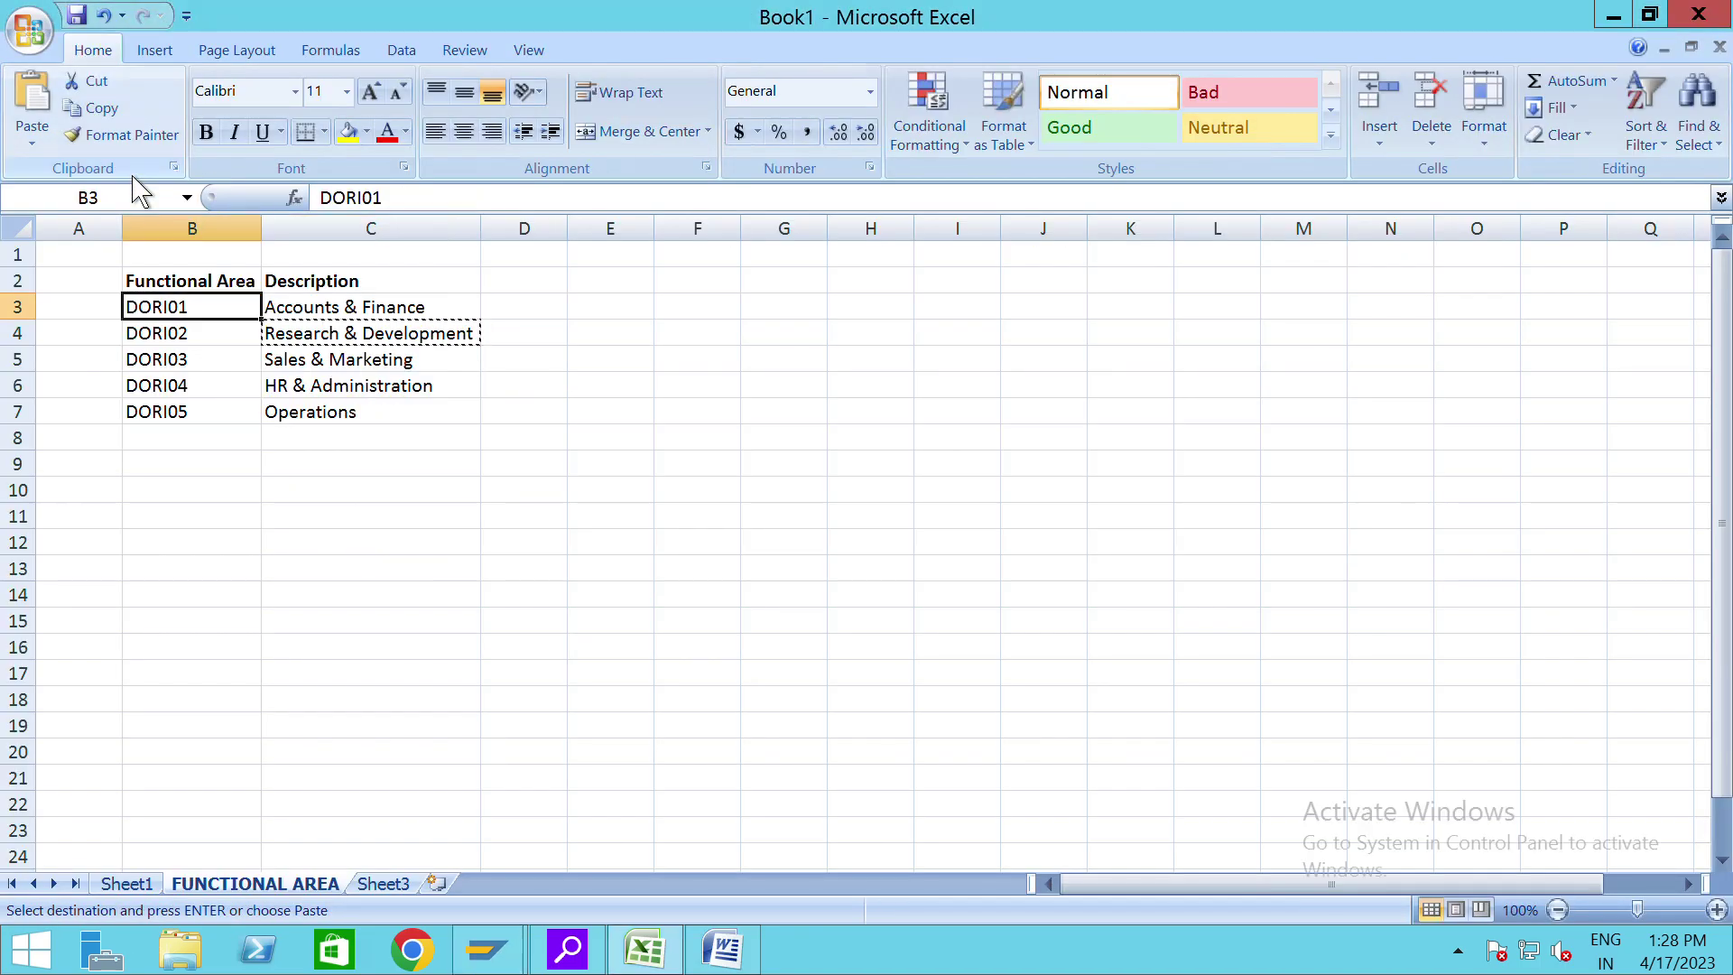
key("ctrl+c")
key("alt+Tab")
key("ctrl+v")
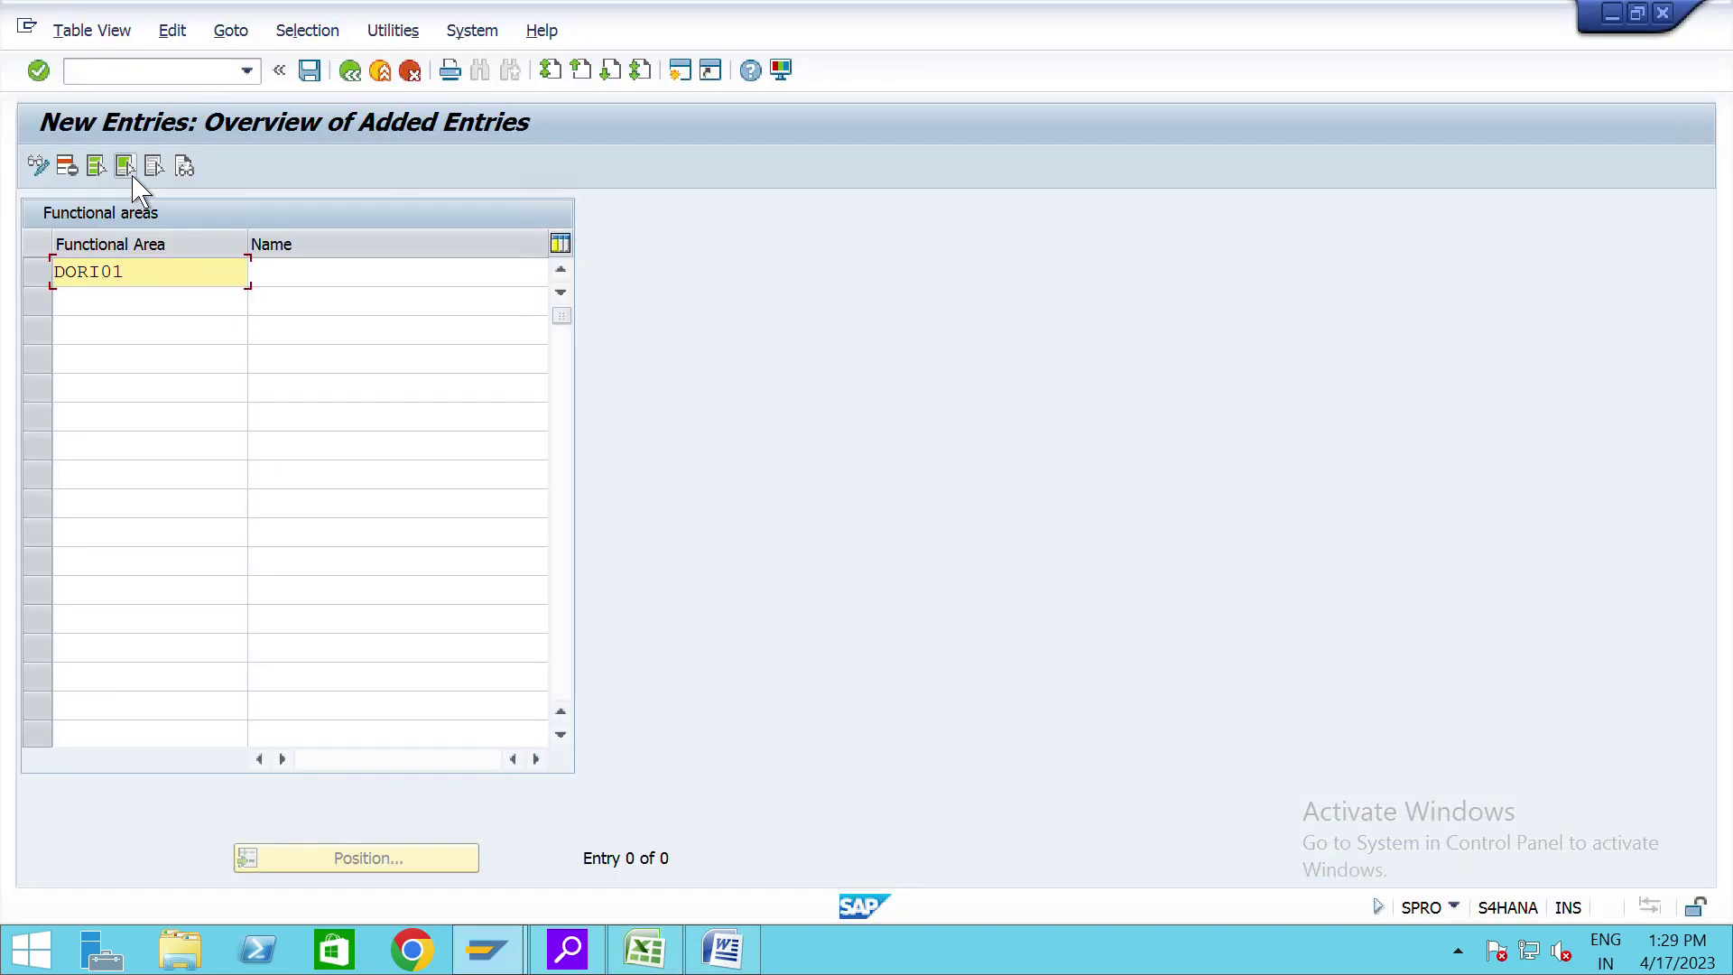
key("Tab")
Step: Name it 'Accounts & Finance' from Excel and save under a customizing request
key("alt+Tab")
key("Right")
key("ctrl+c")
key("alt+Tab")
key("ctrl+v")
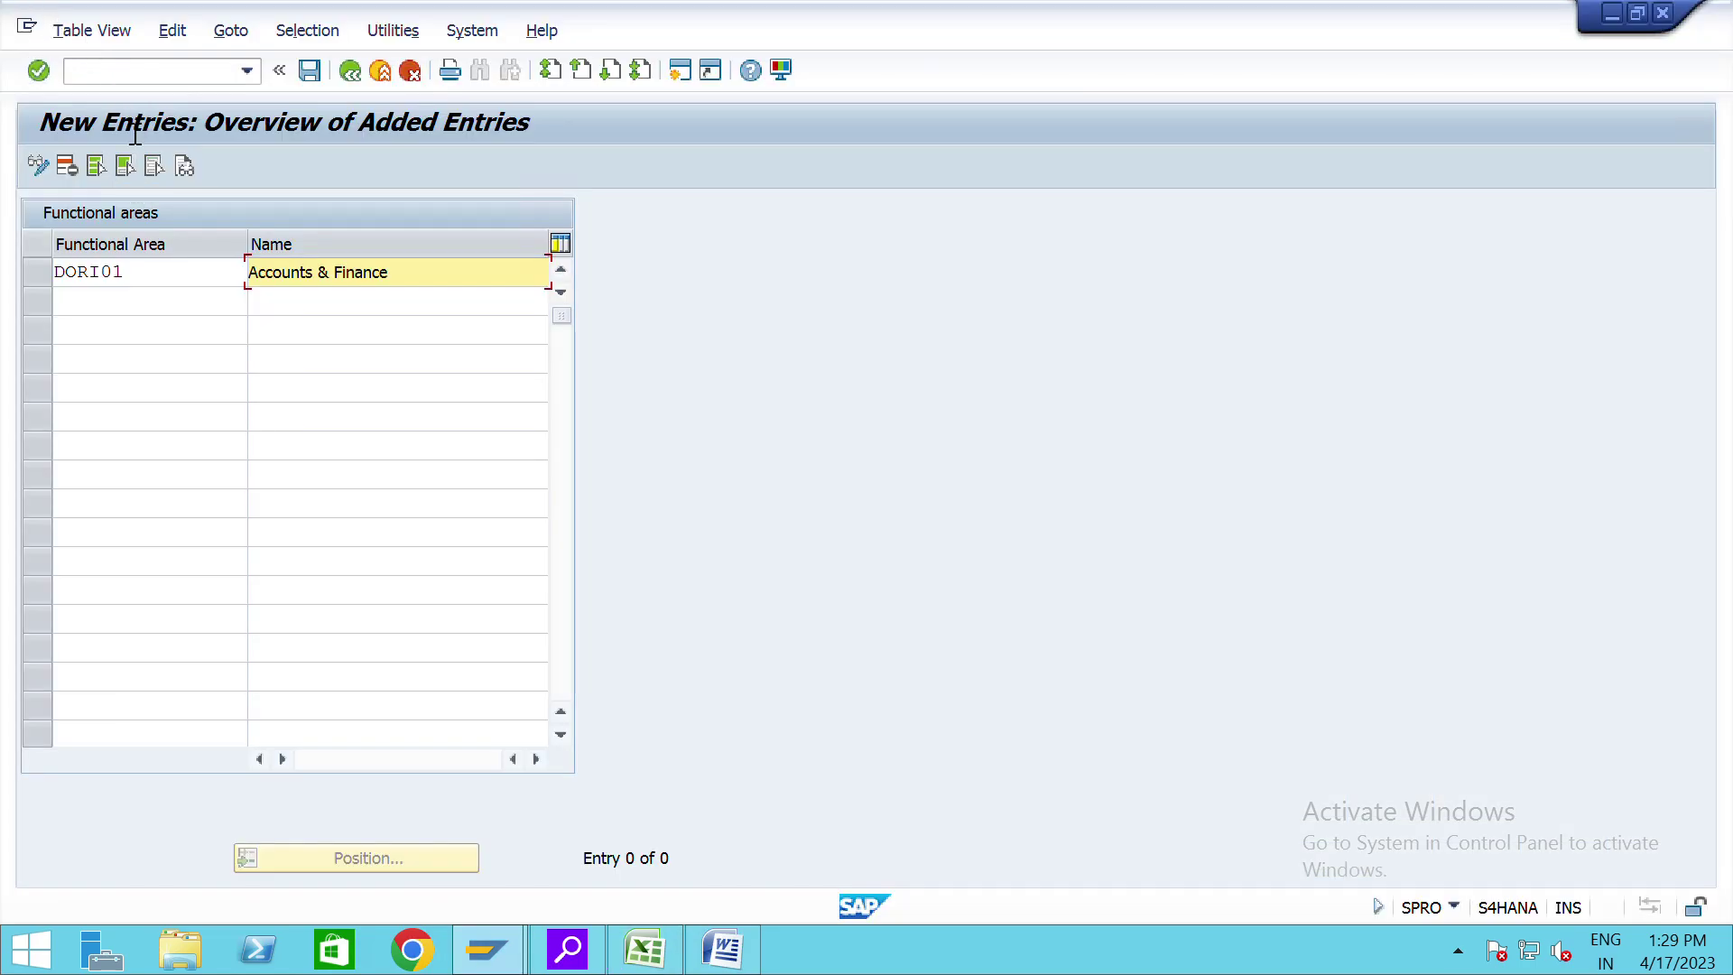
left_click(314, 79)
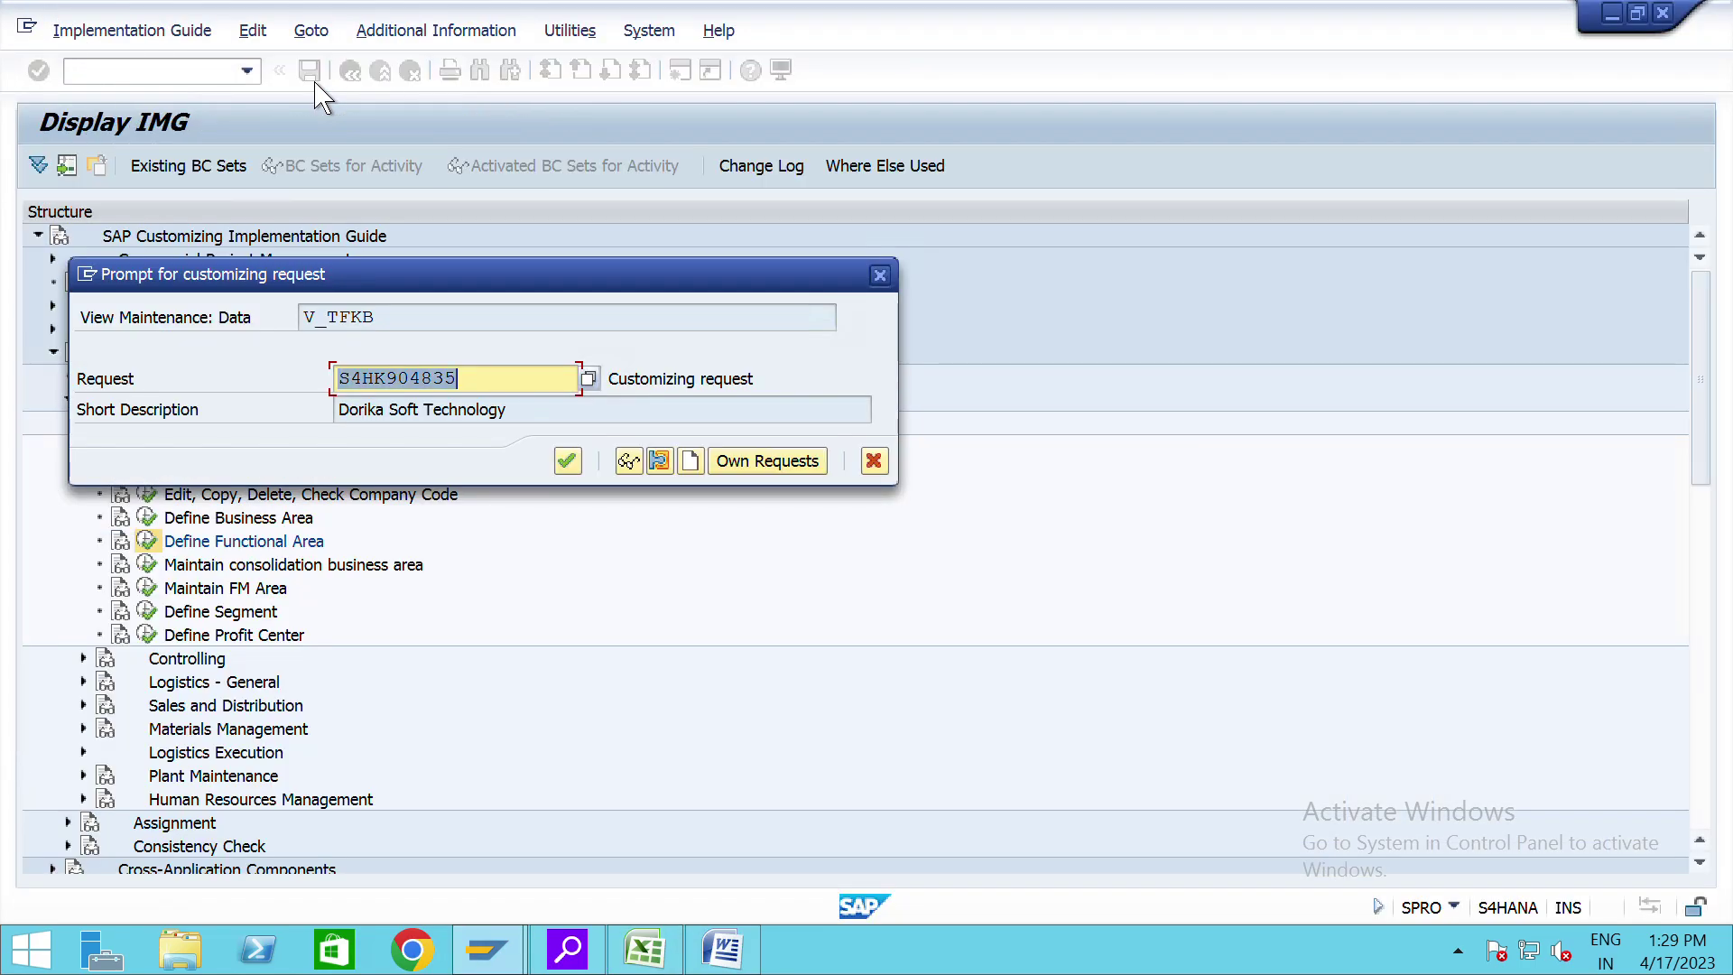
left_click(582, 483)
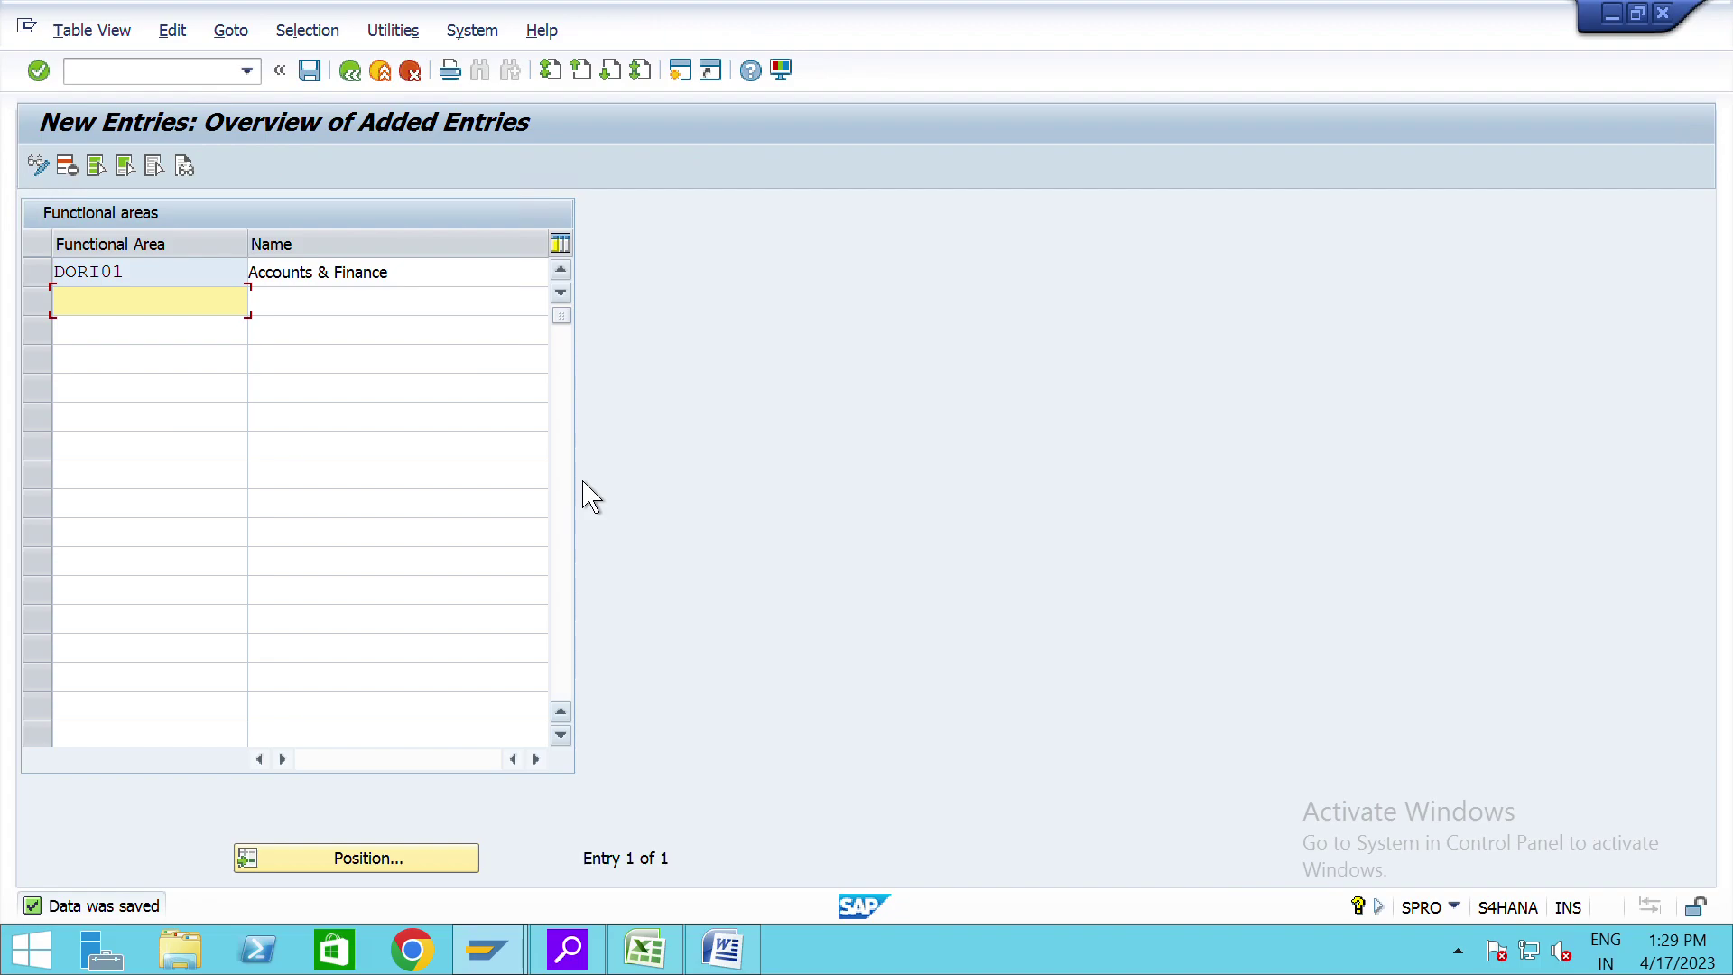
Step: Back out to SAP Easy Access and paste FM_FUNCTION from the Word guide as the transaction
key("F3")
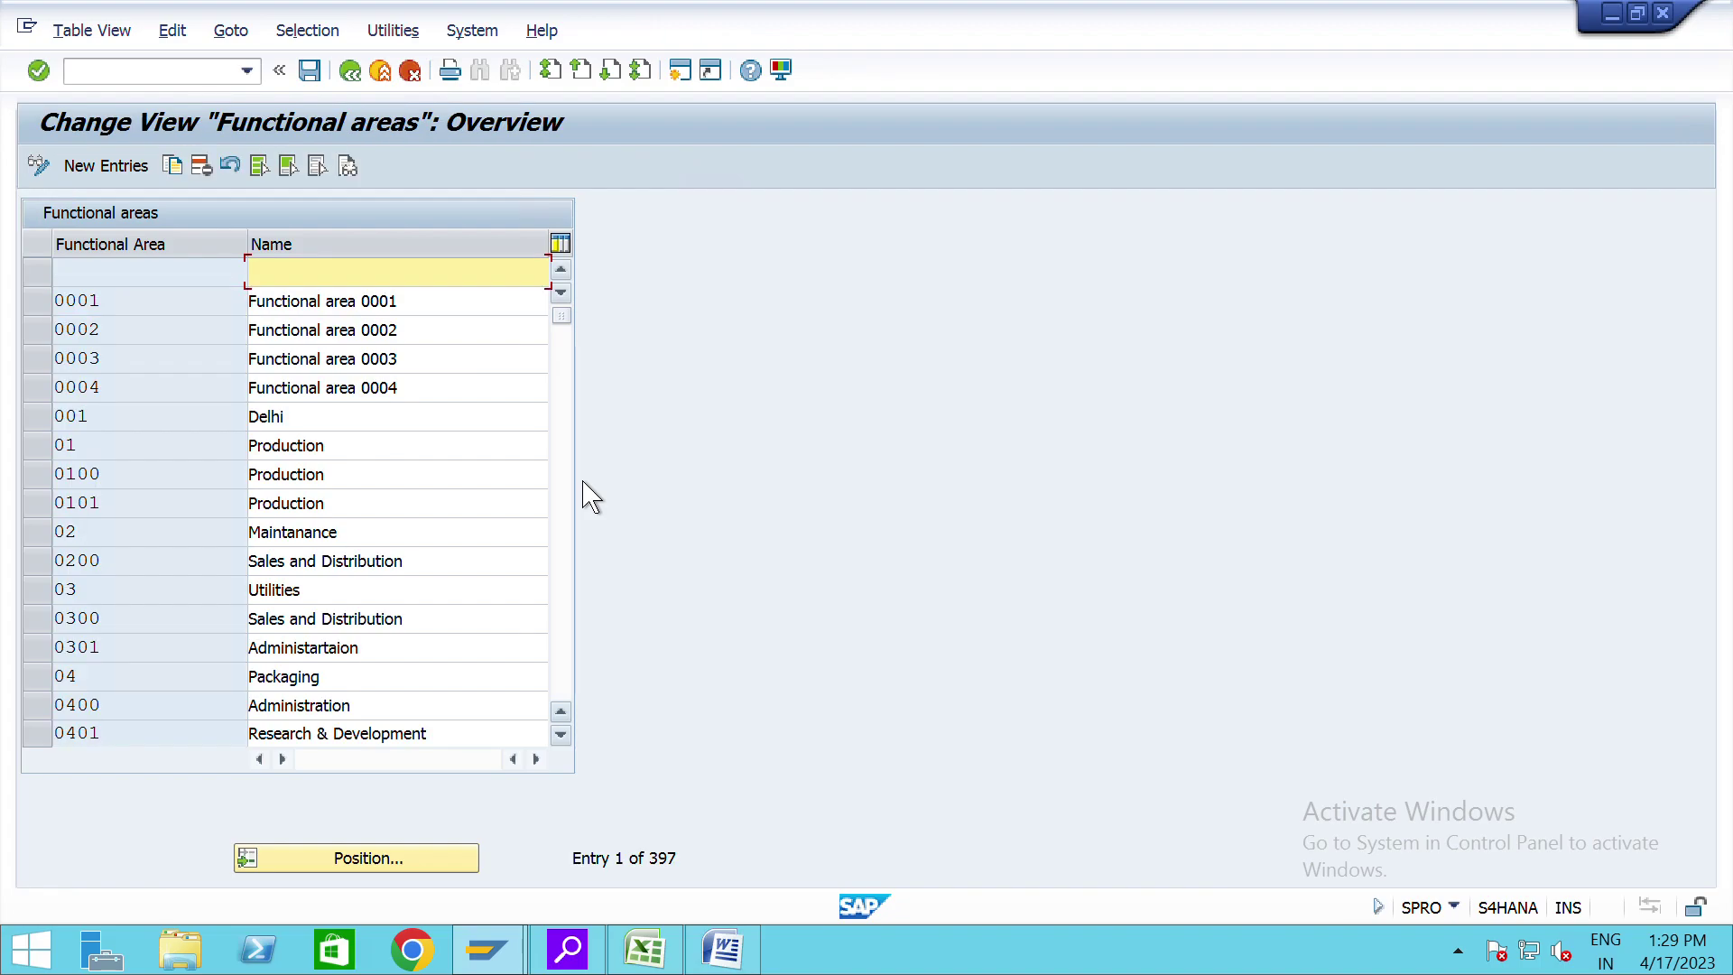
key("F3")
key("F3")
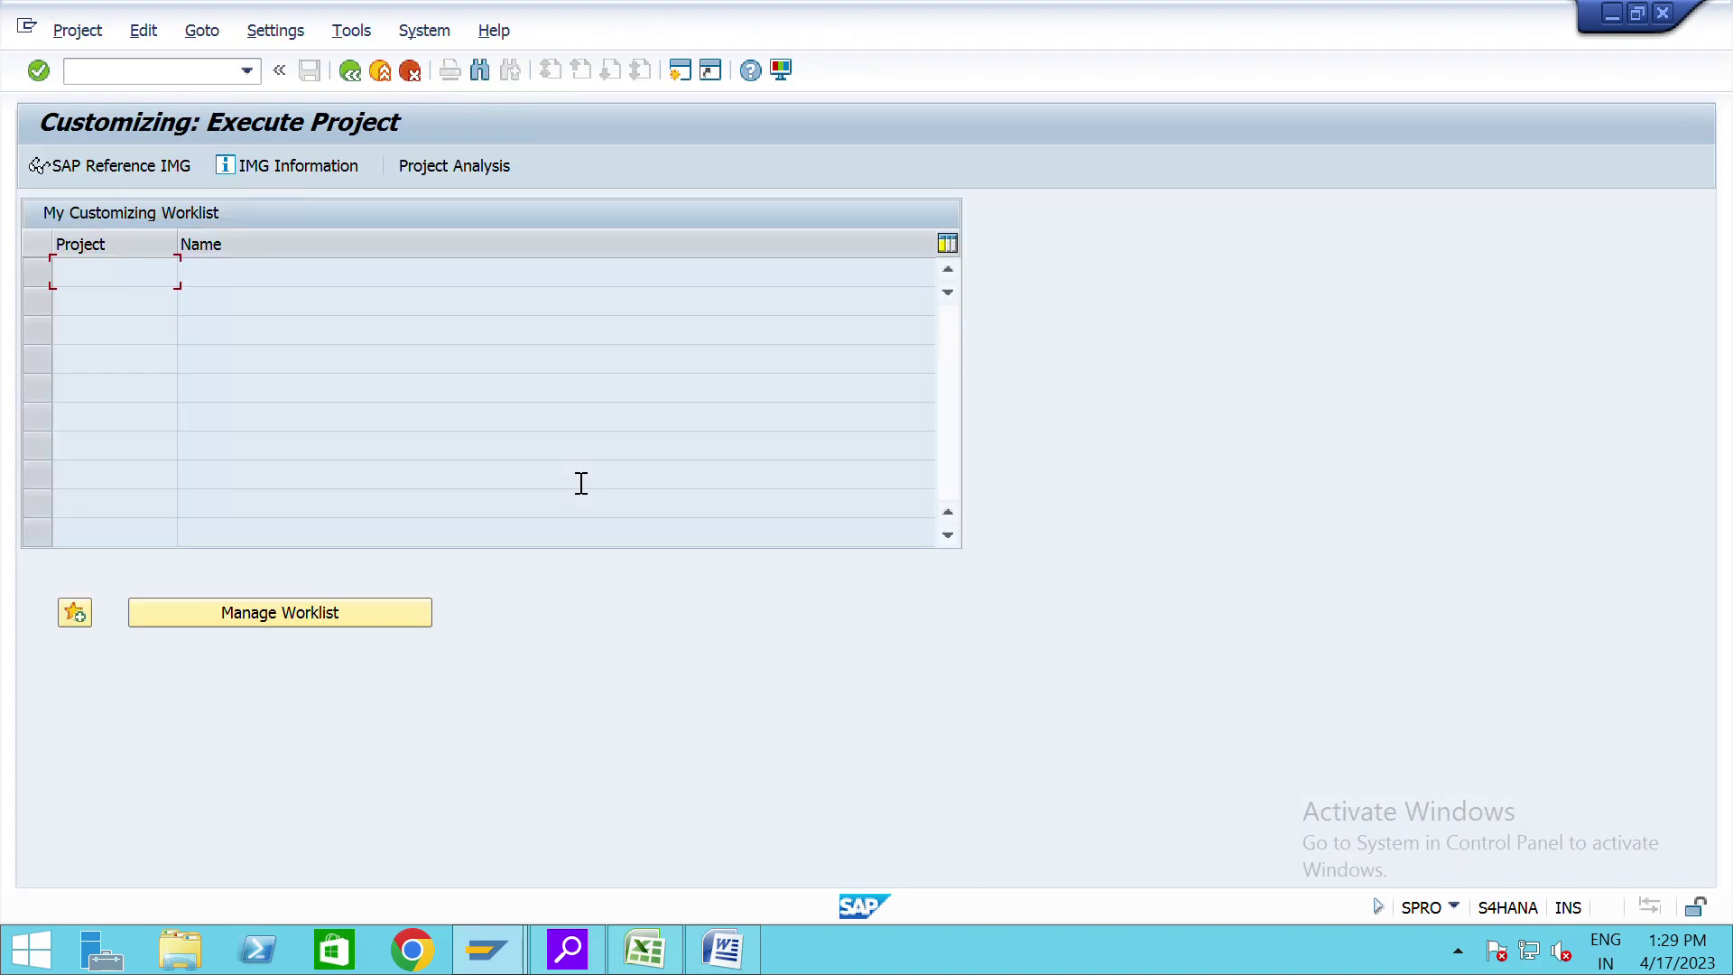
key("F3")
key("alt+Tab")
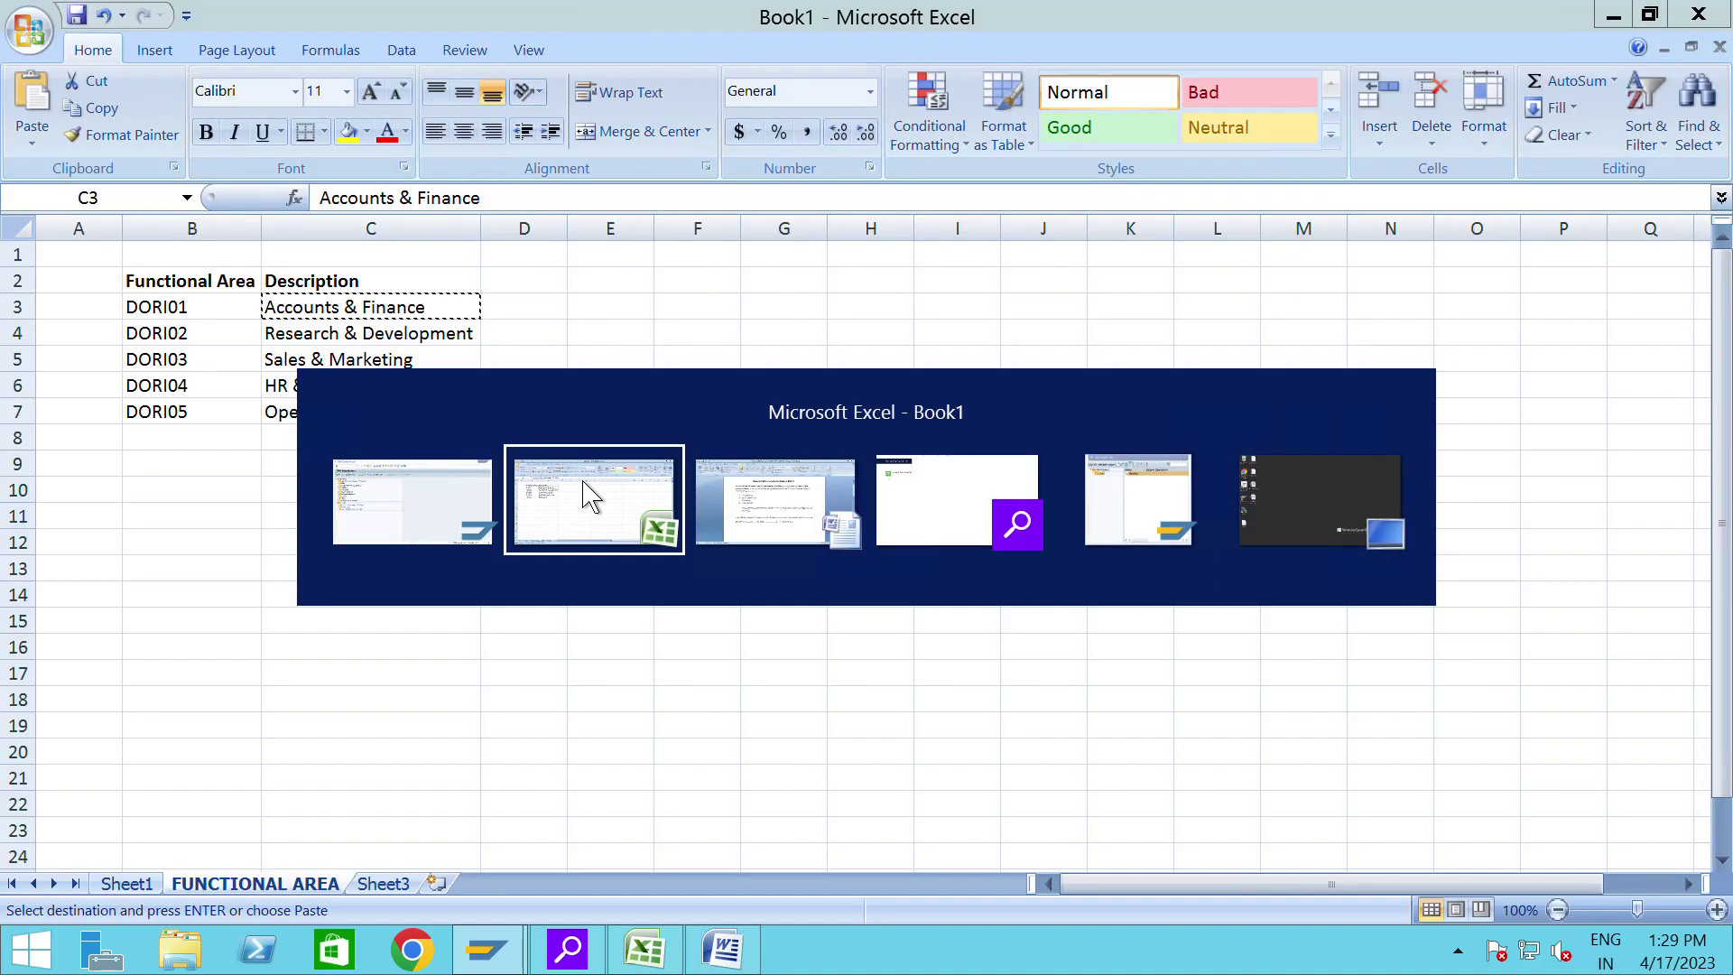
key("alt+Tab")
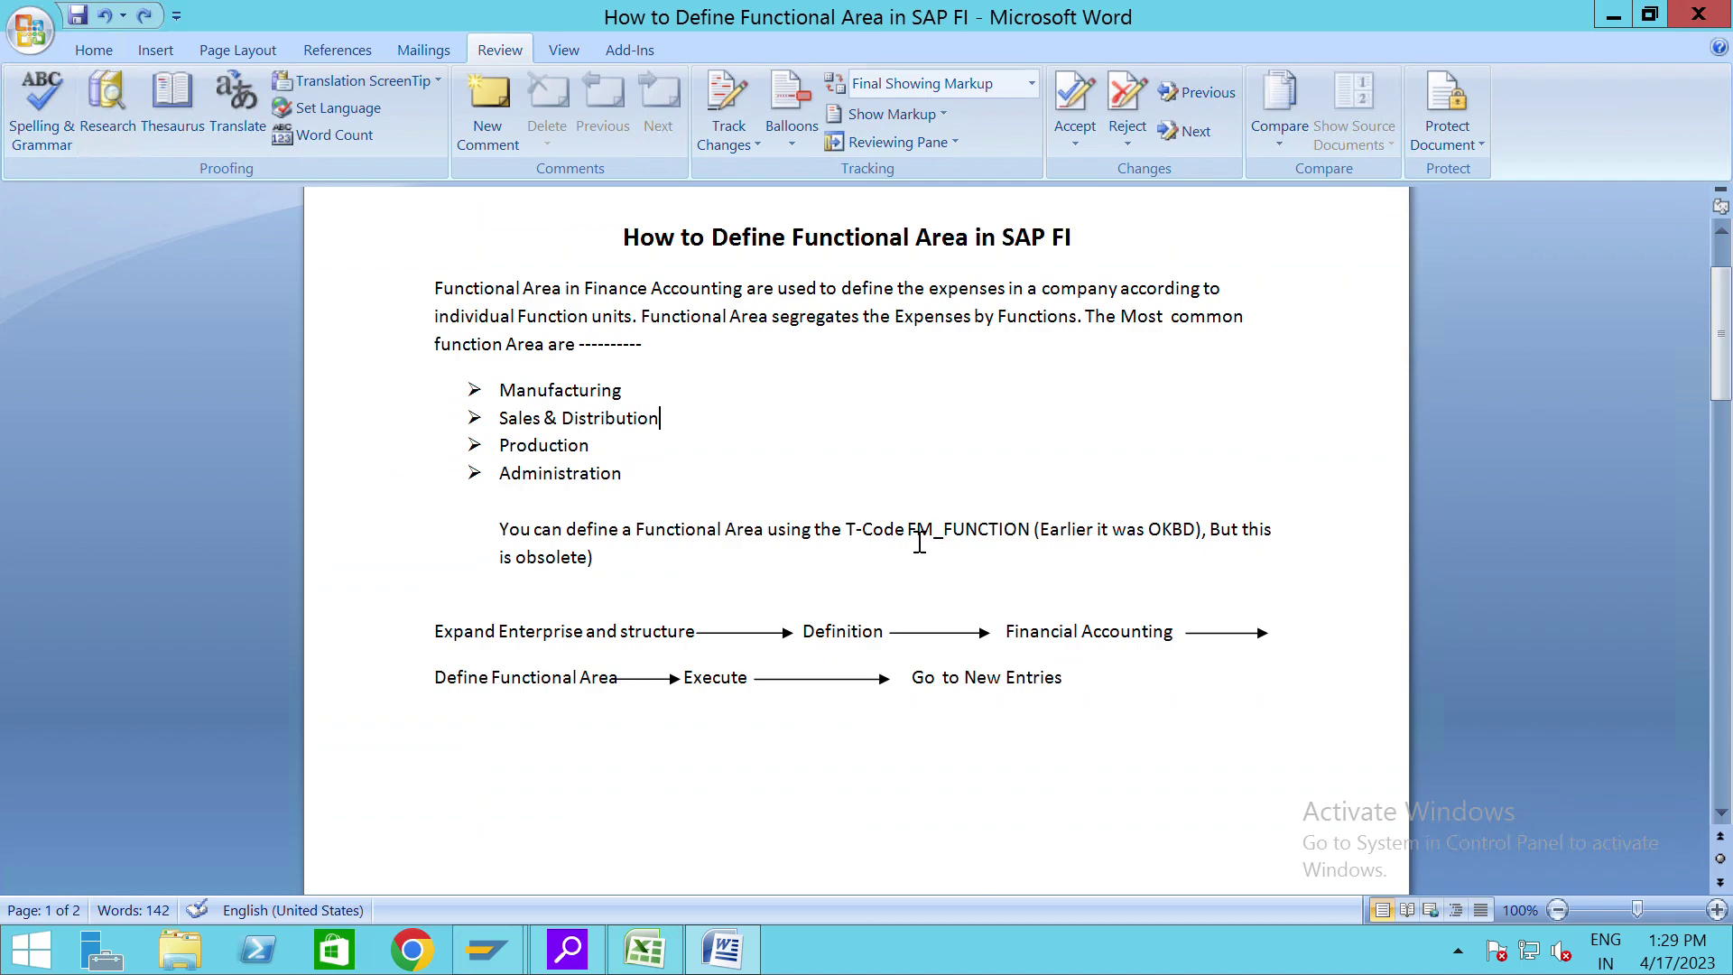
left_click_drag(923, 542, 1045, 547)
key("ctrl+c")
key("alt+Tab")
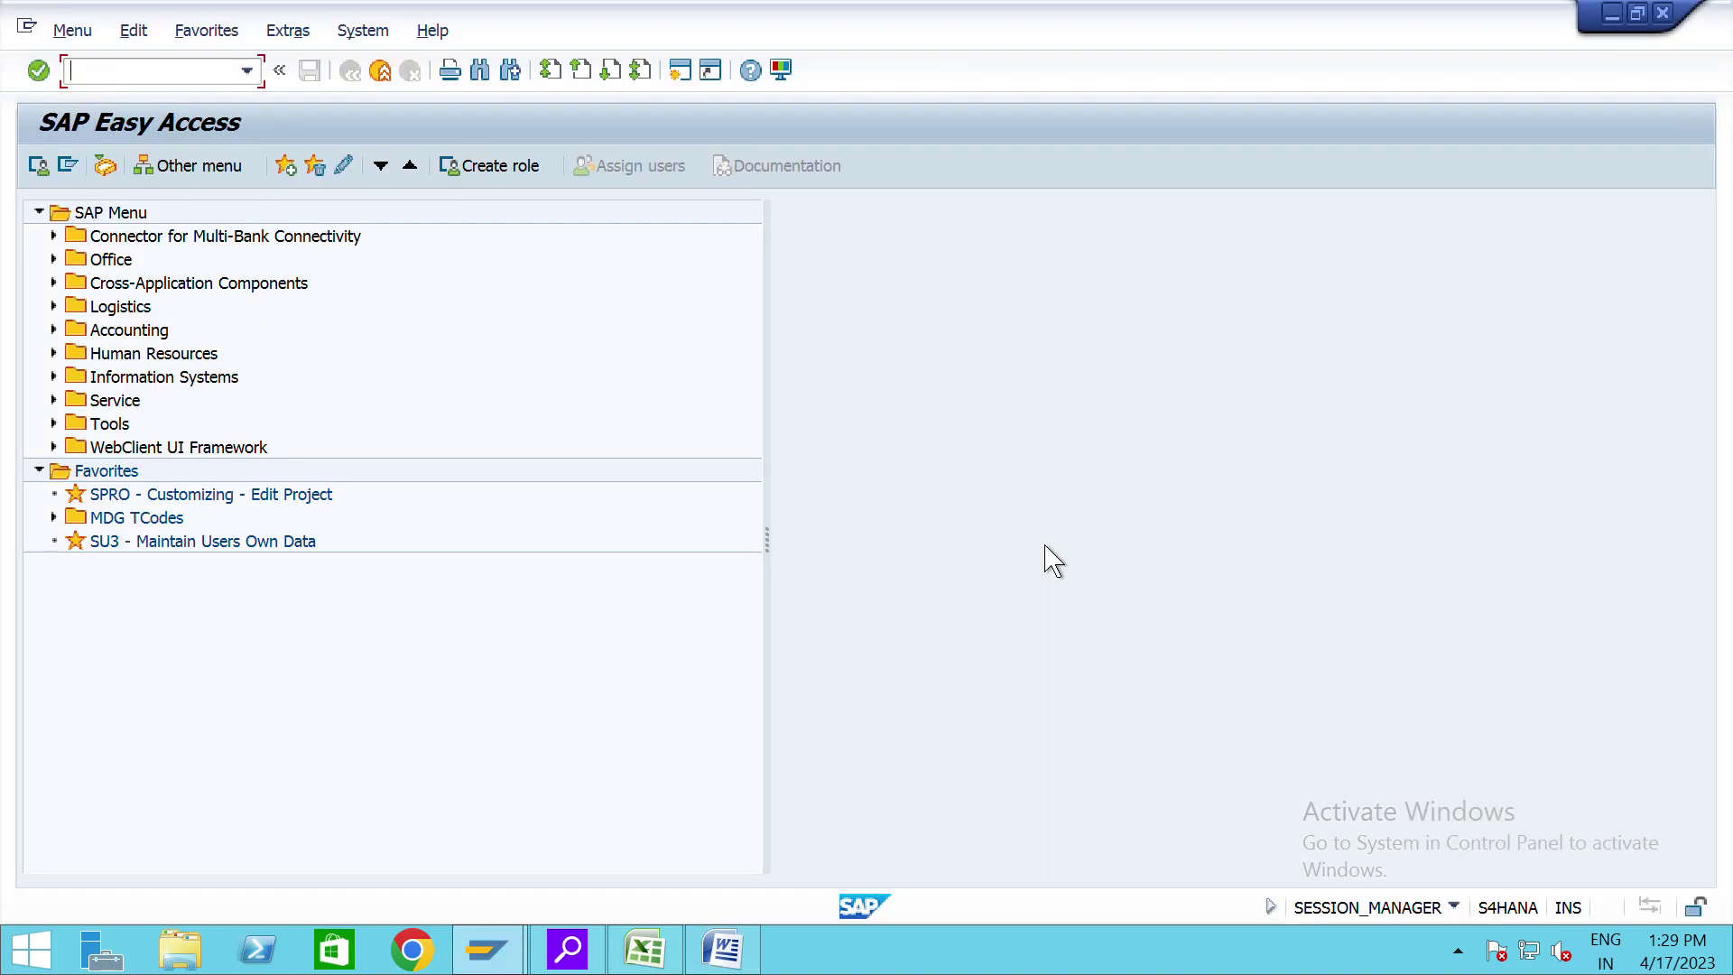
key("ctrl+v")
Step: Run FM_FUNCTION and look up the DORI02 code in the Excel list
key("Return")
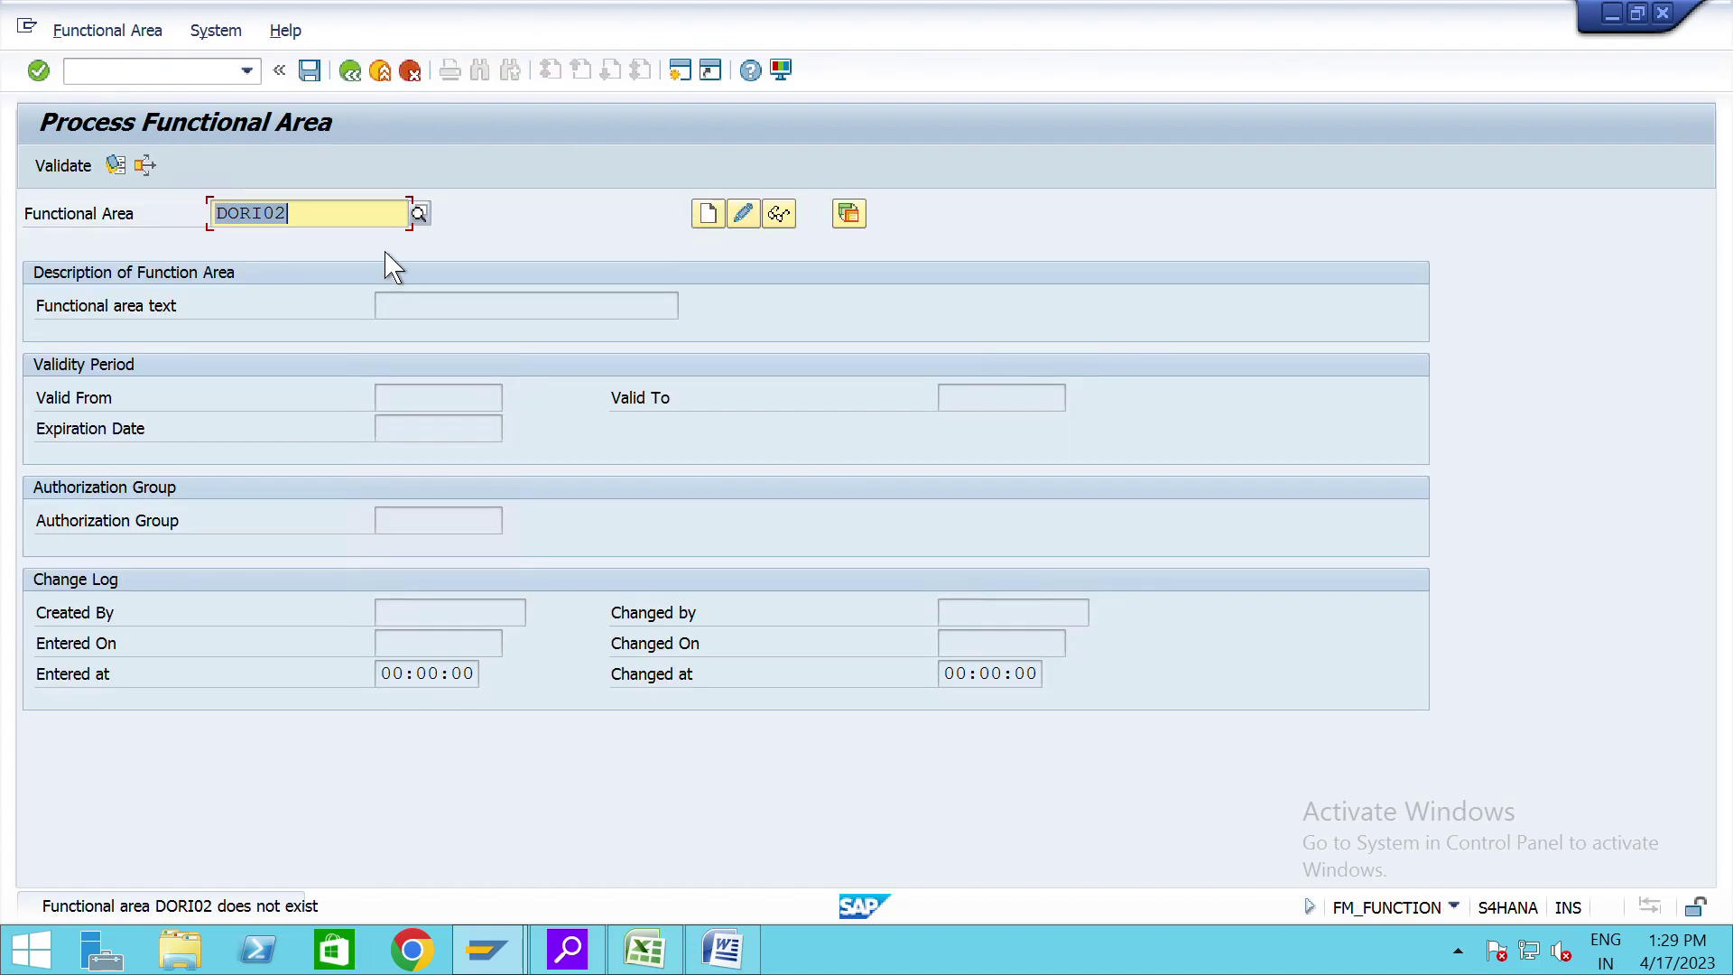
key("End")
key("alt+Tab")
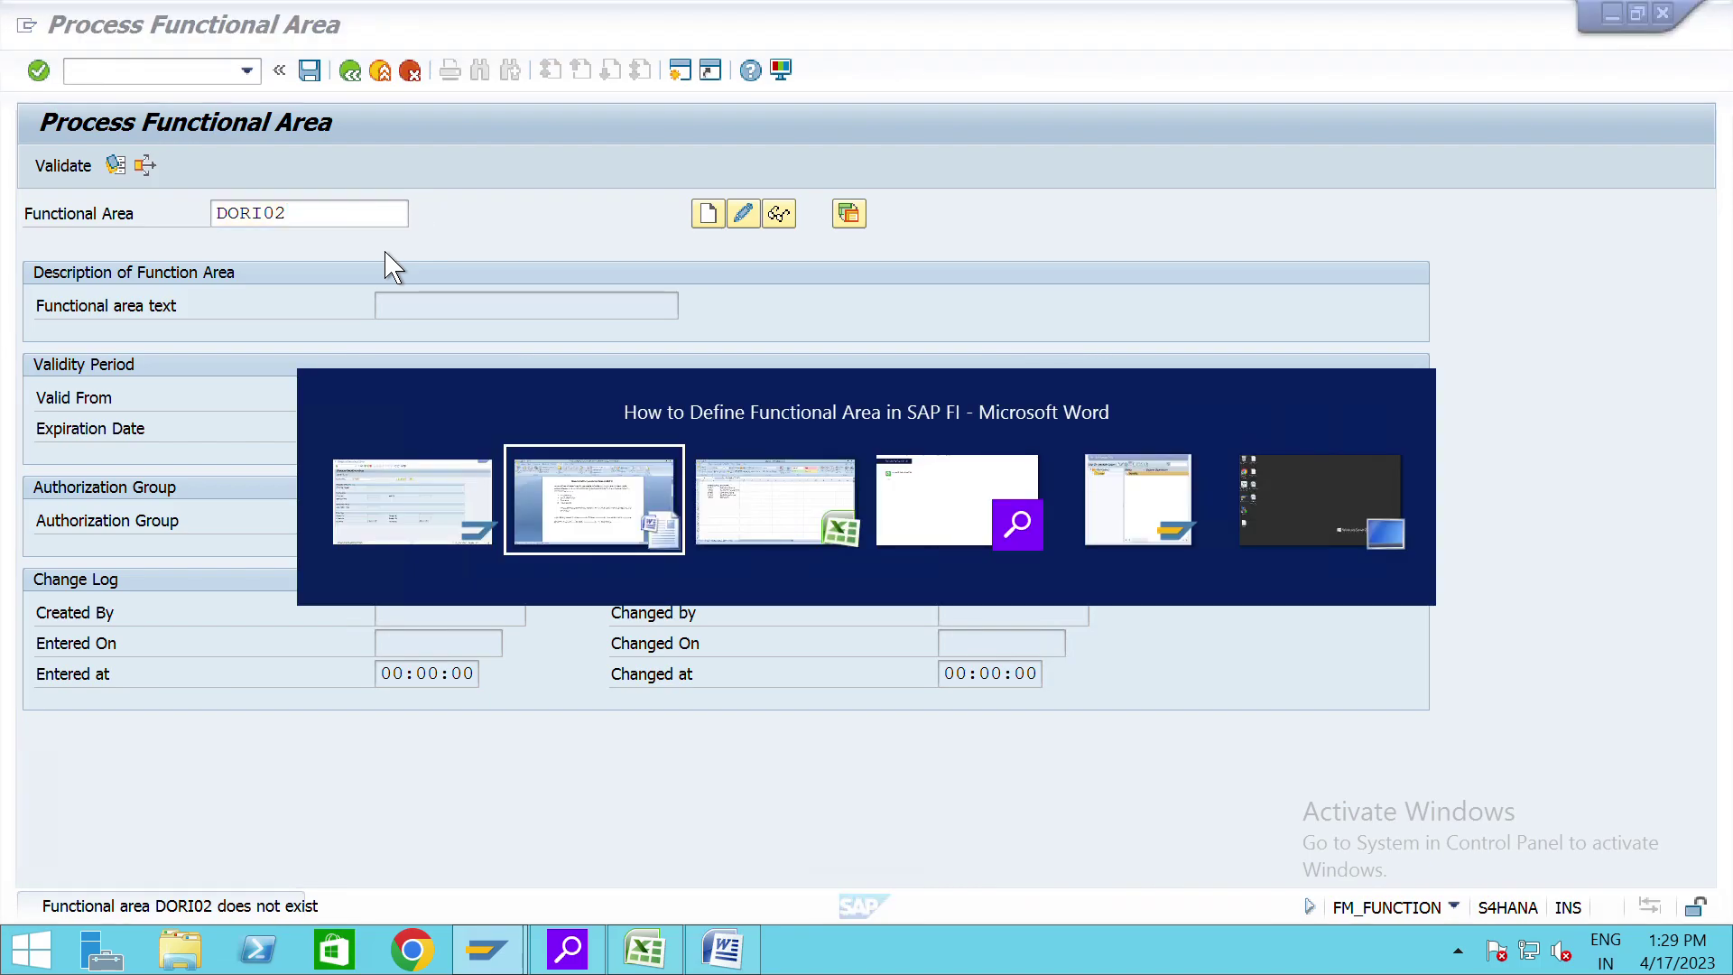
key("alt+Tab")
key("Down")
key("Left")
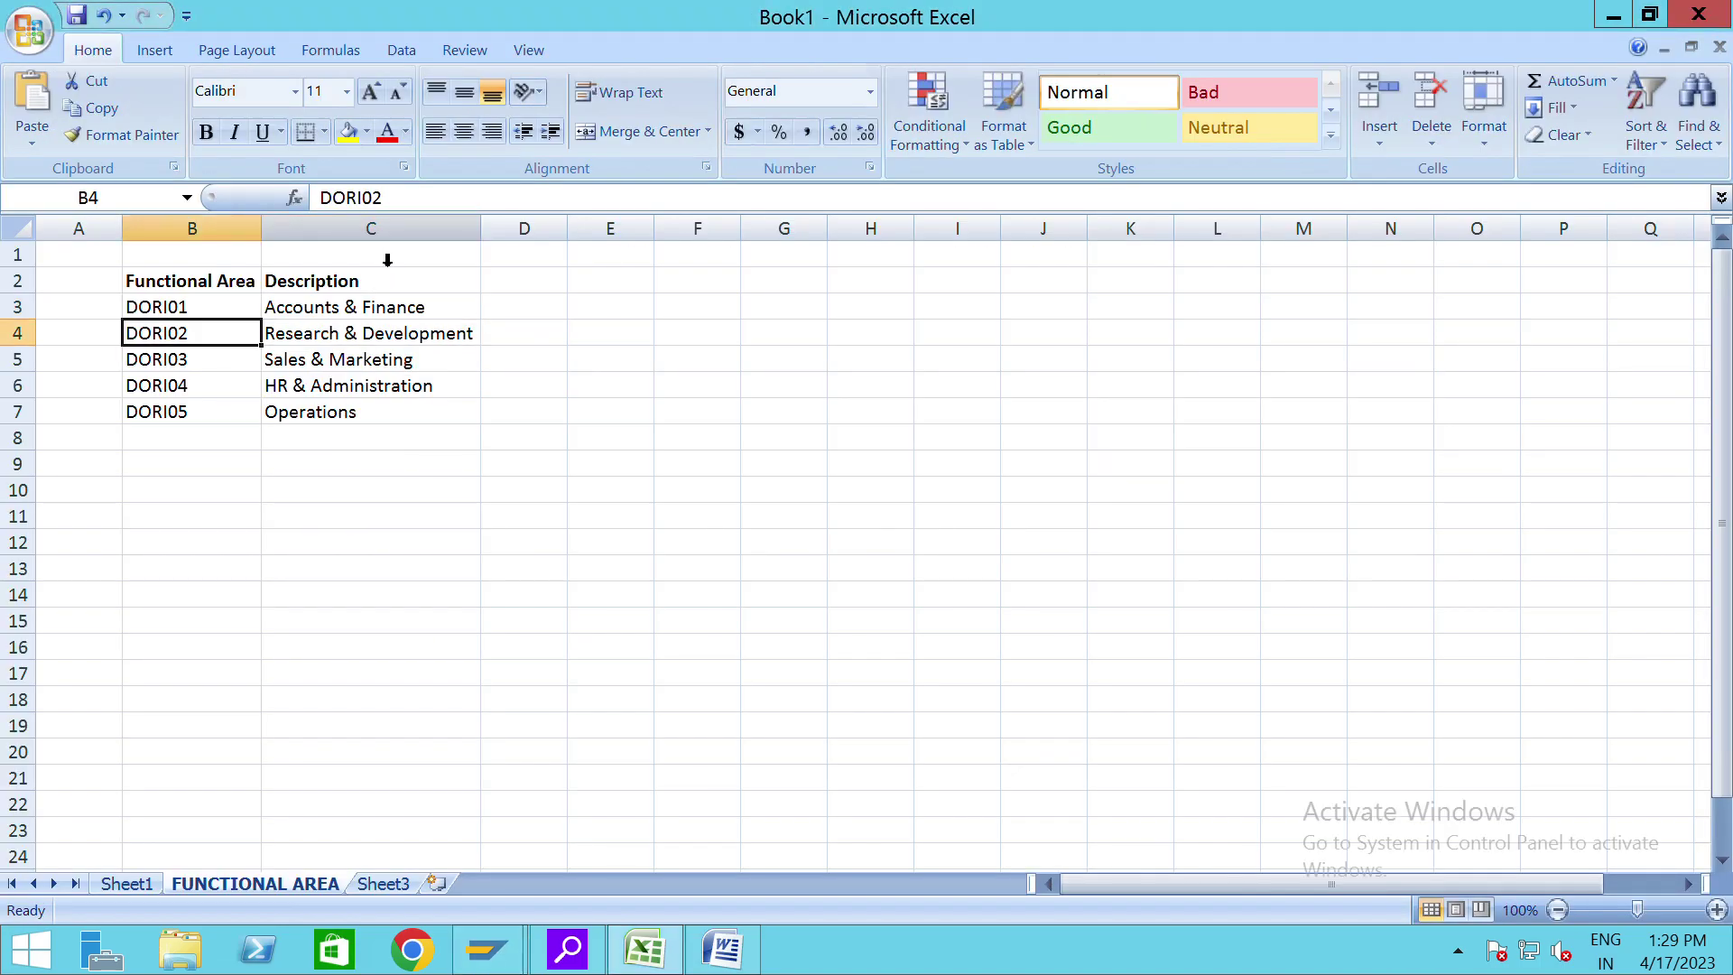
key("alt+Tab")
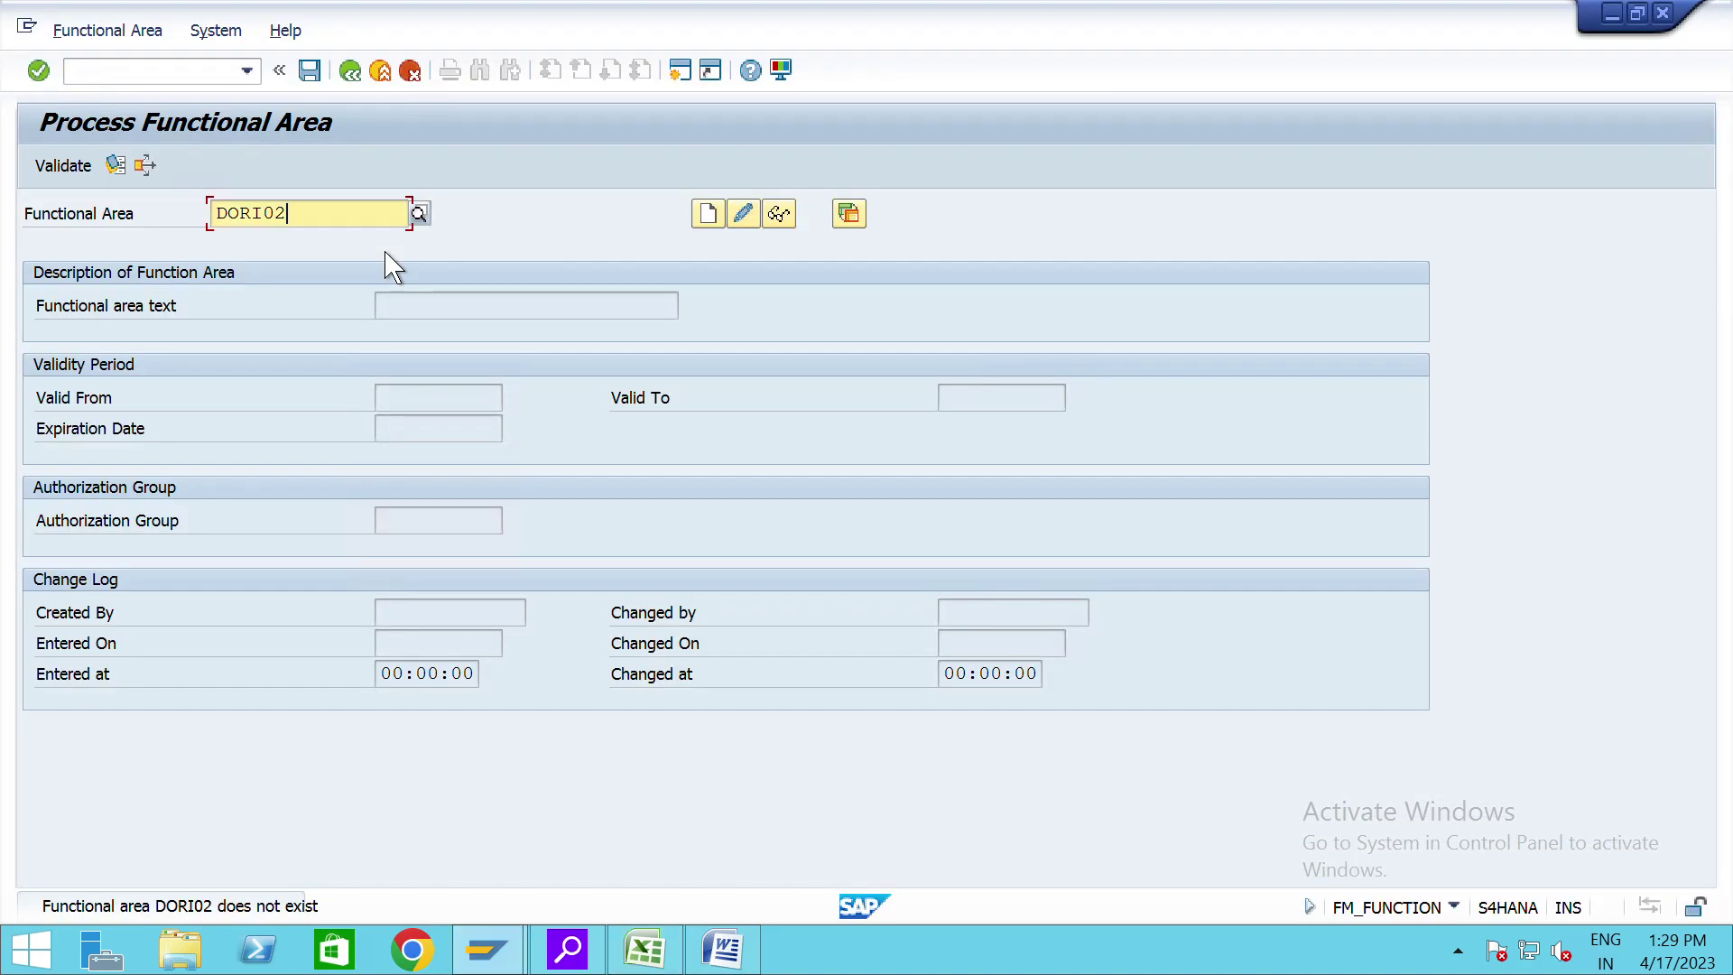
Step: Enter DORI02, confirm it does not exist yet, and start creating it
key("ctrl+a")
type("DORI02")
key("Return")
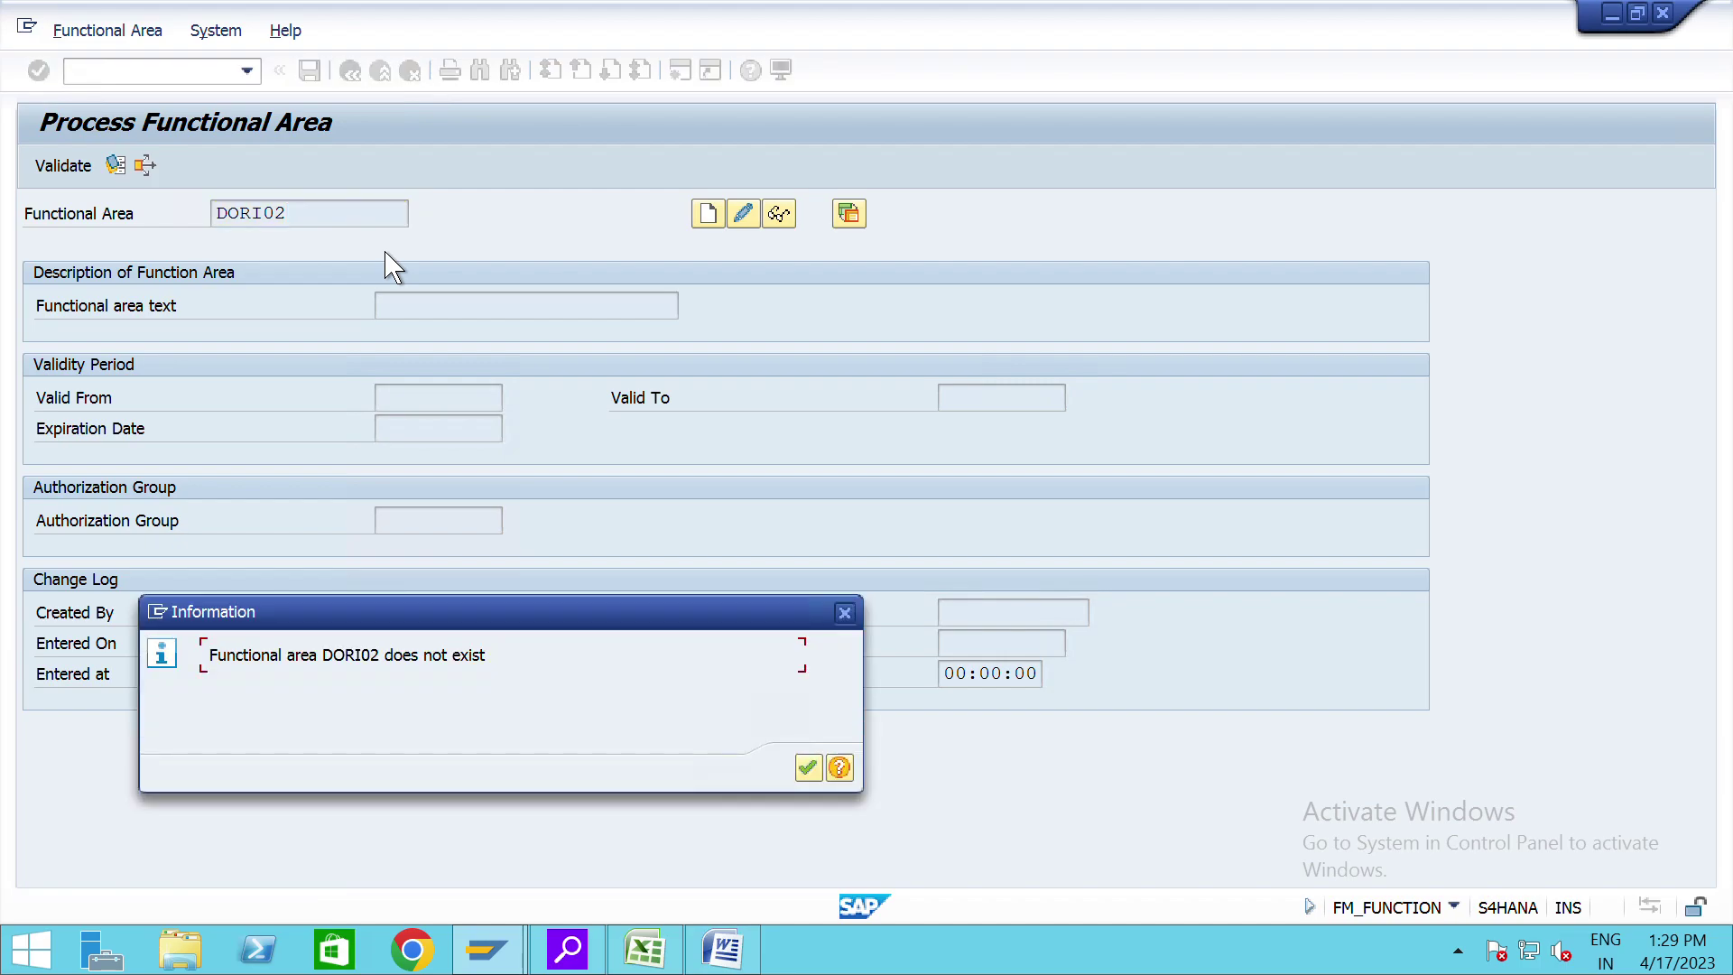
key("Return")
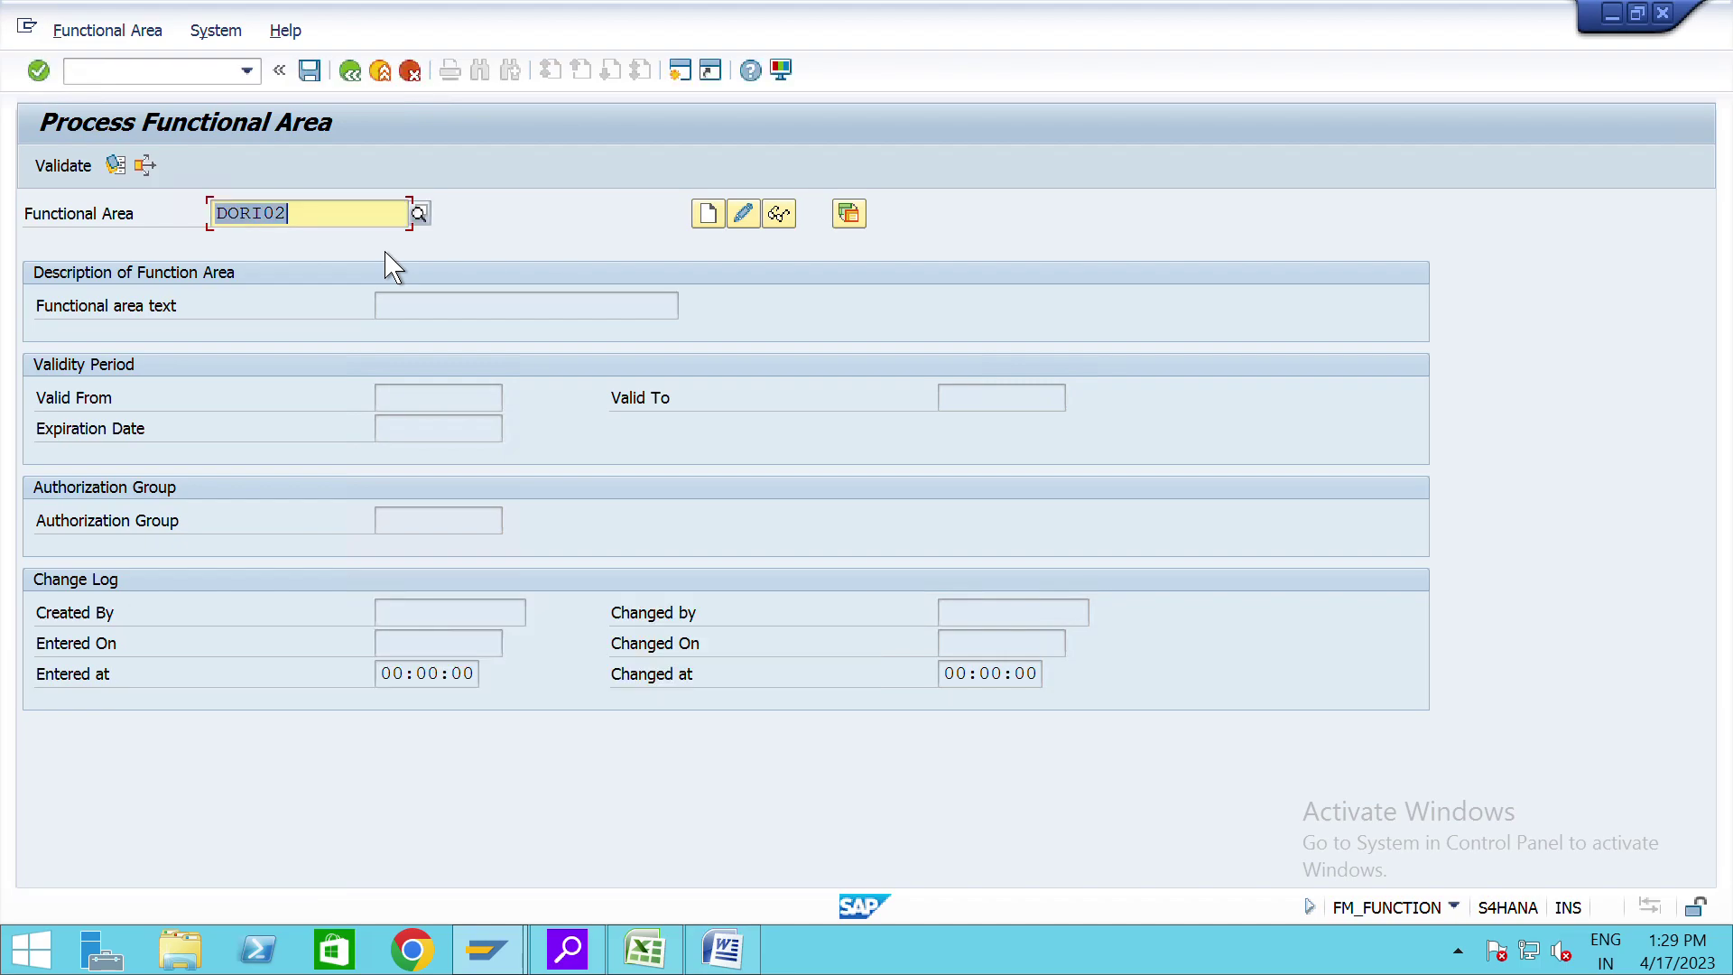
left_click(722, 223)
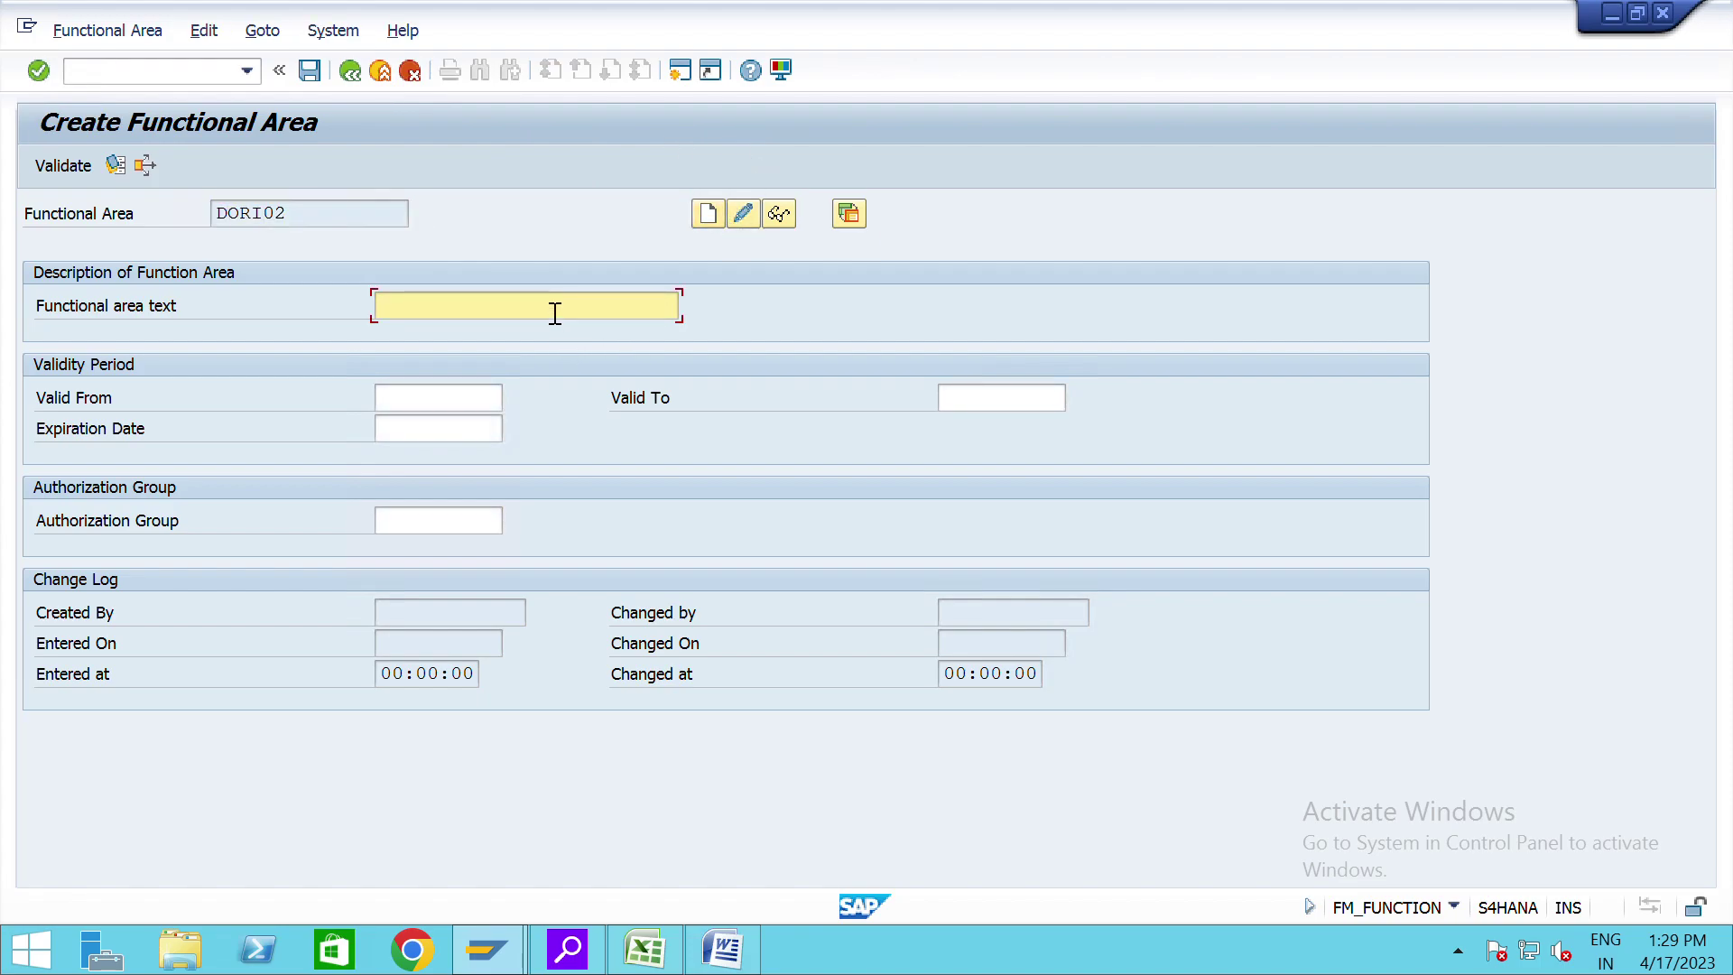
Step: Paste 'Research & Development' from Excel as the DORI02 description
key("alt+Tab")
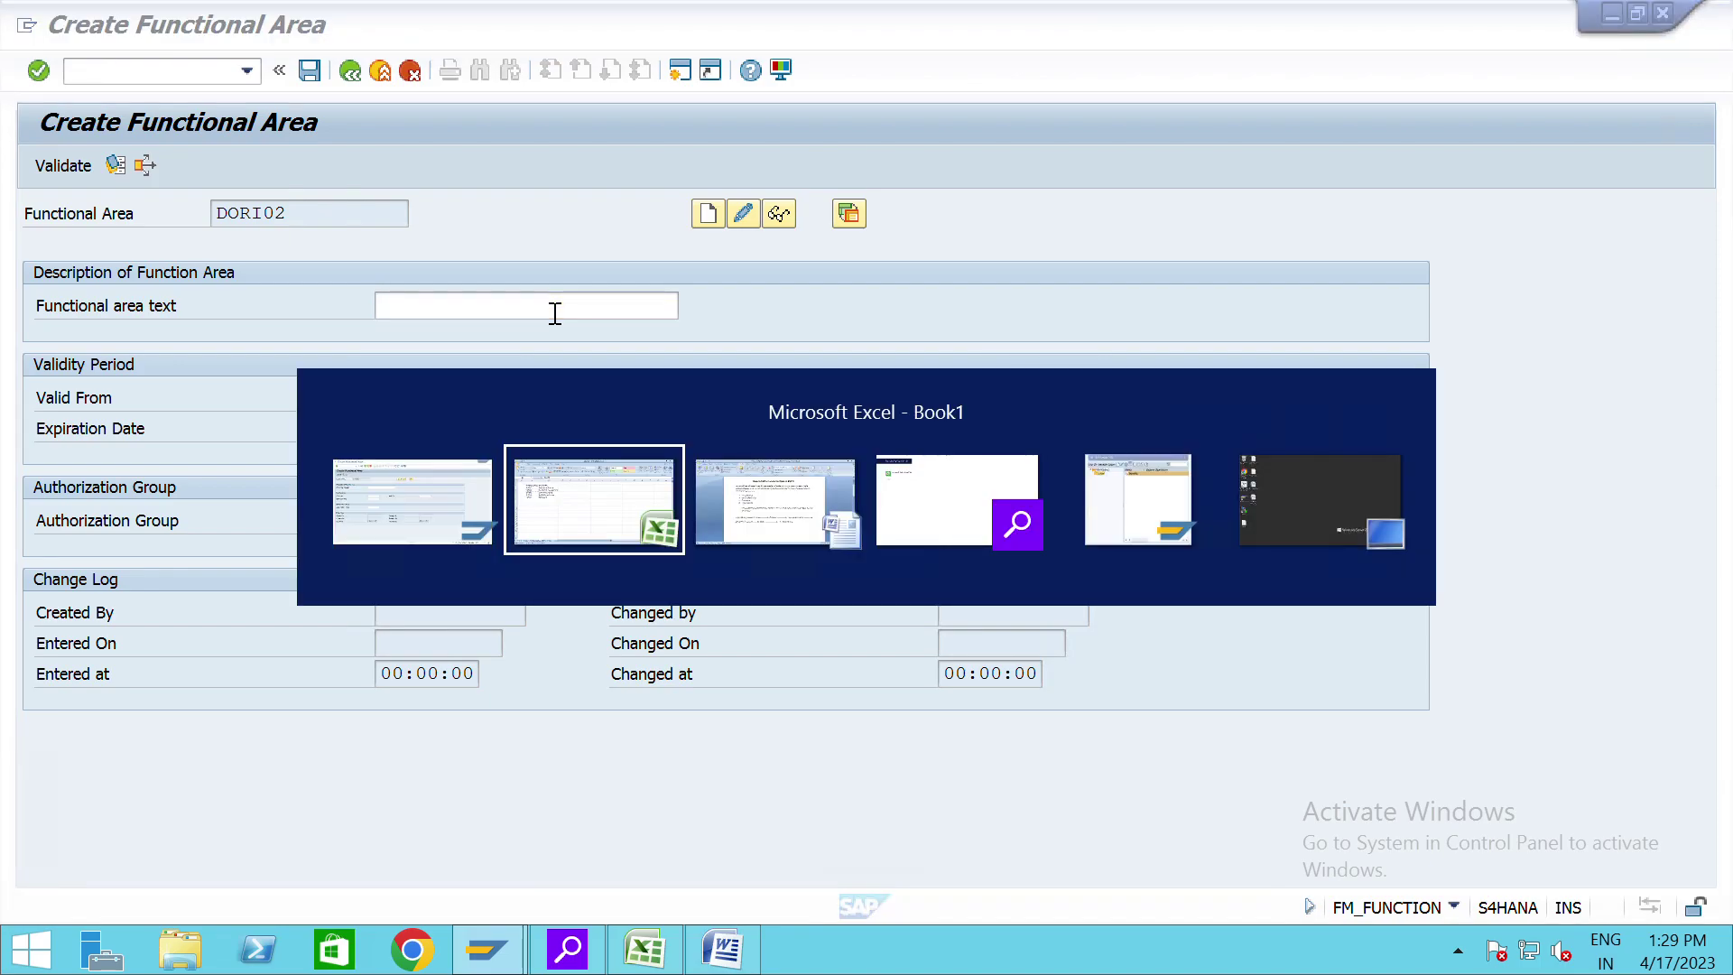
key("Right")
key("ctrl+c")
key("alt+Tab")
key("ctrl+v")
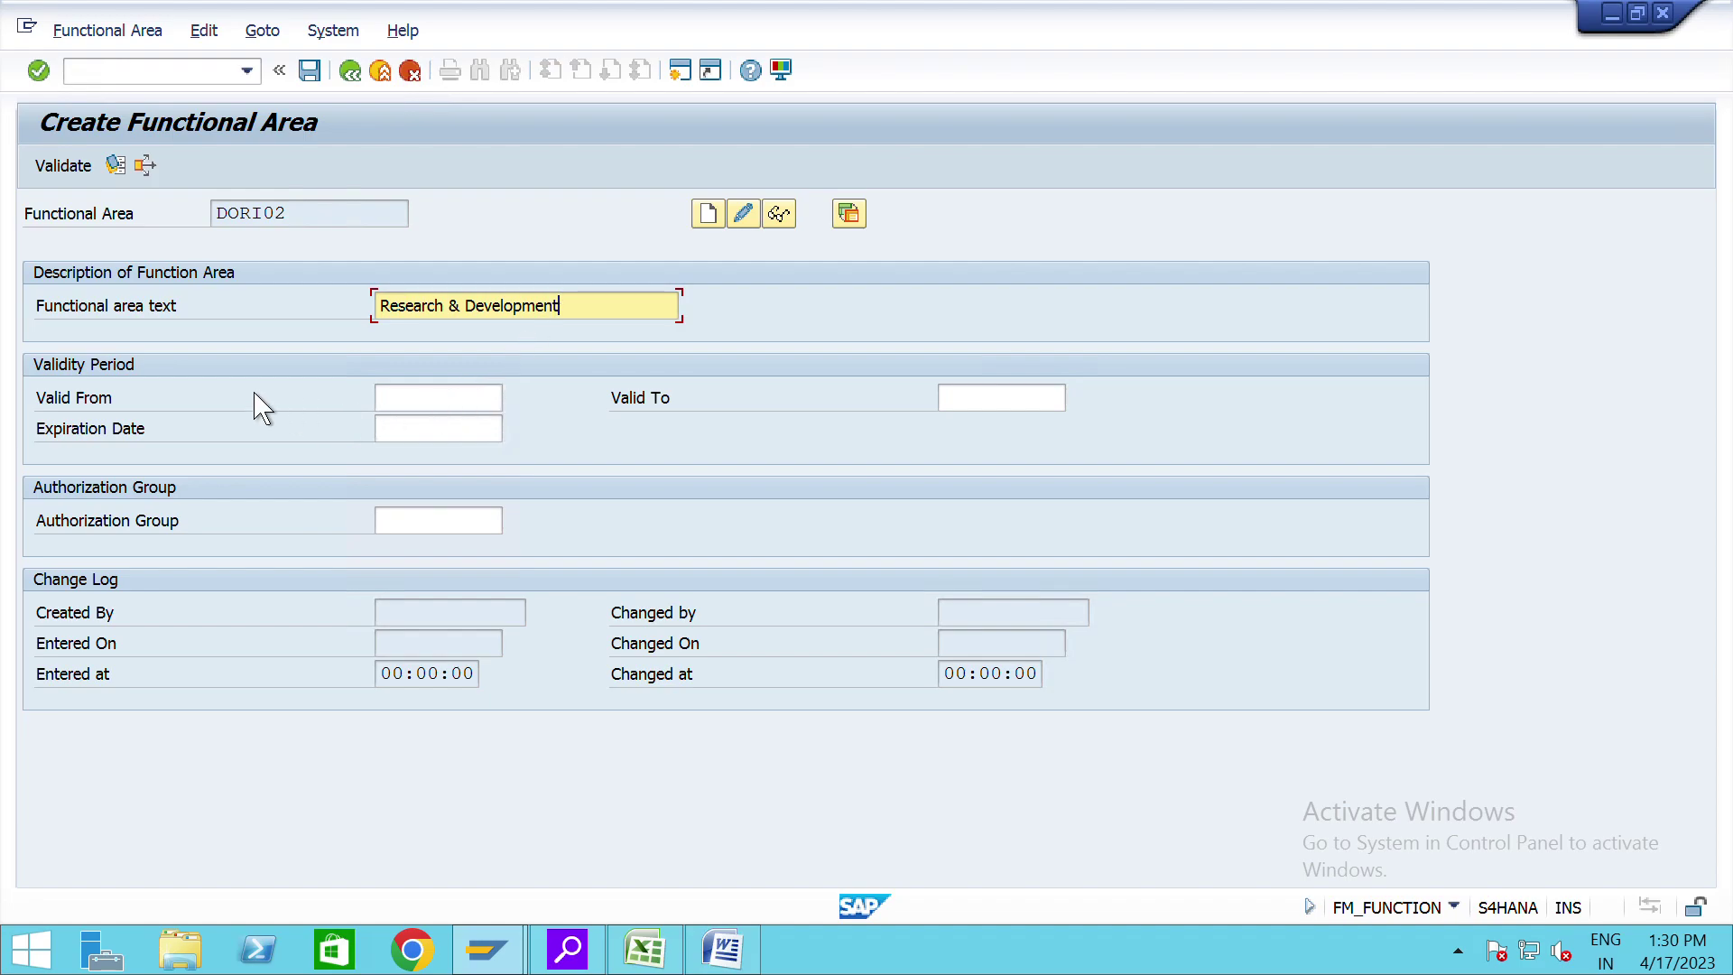
Step: Set validity 01.04.2023 to 31.03.9999 and save functional area DORI02
left_click(425, 402)
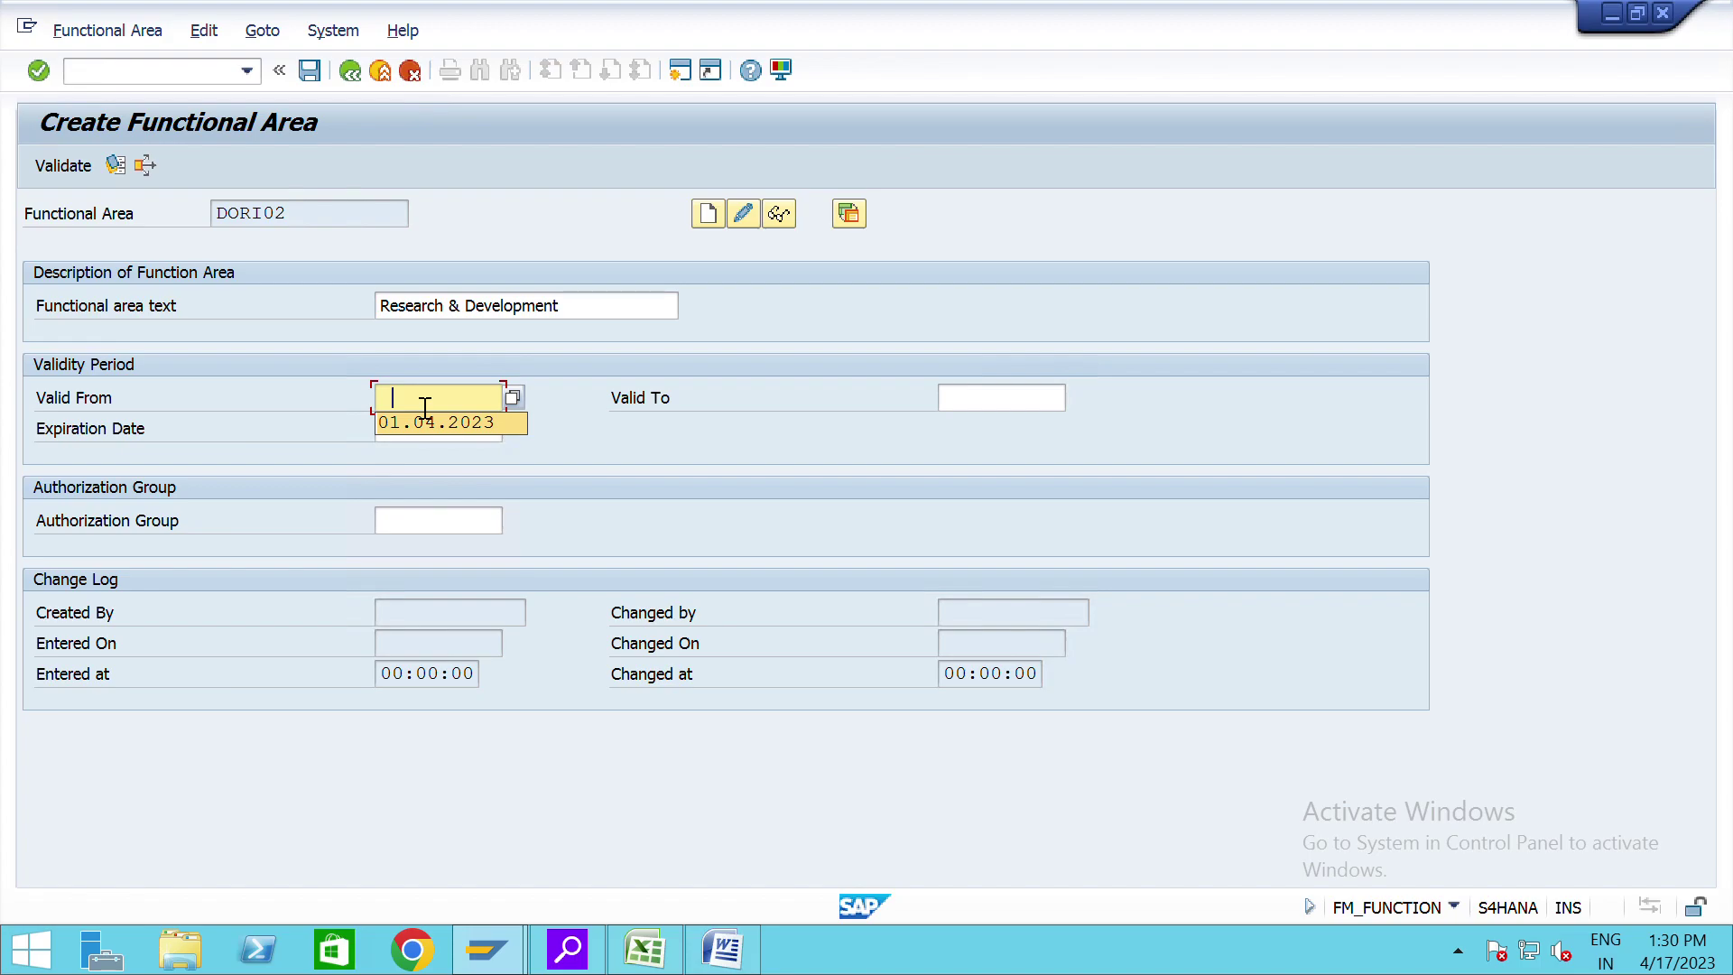
left_click(425, 412)
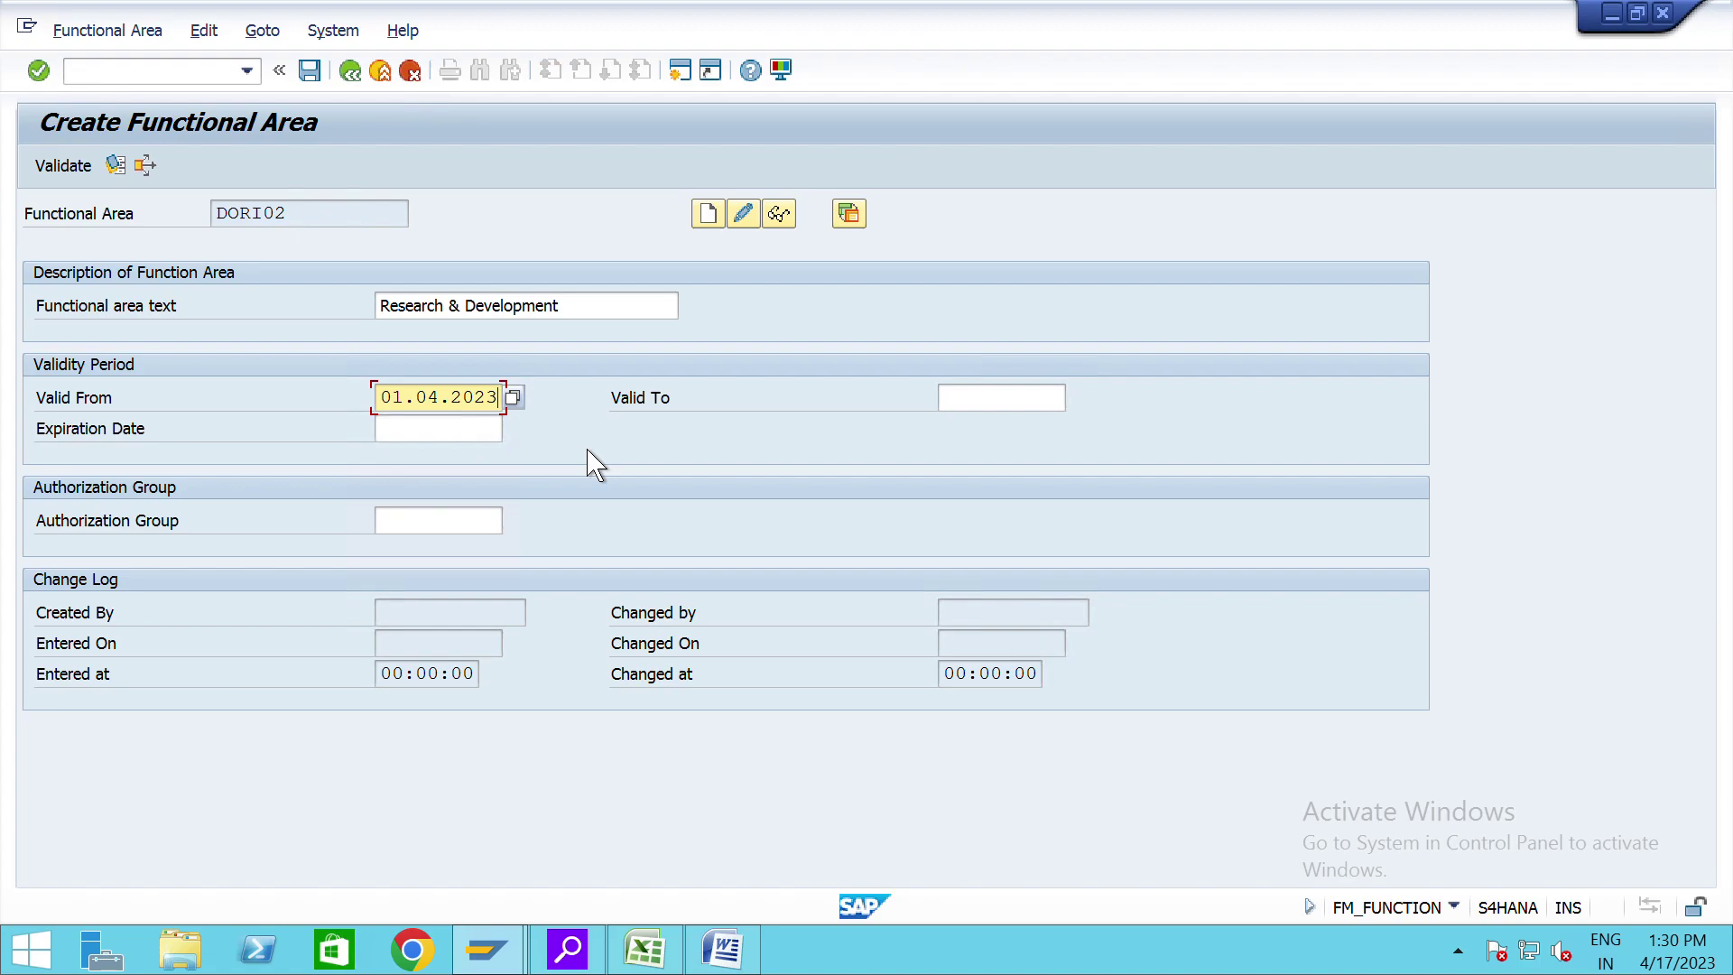
key("Tab")
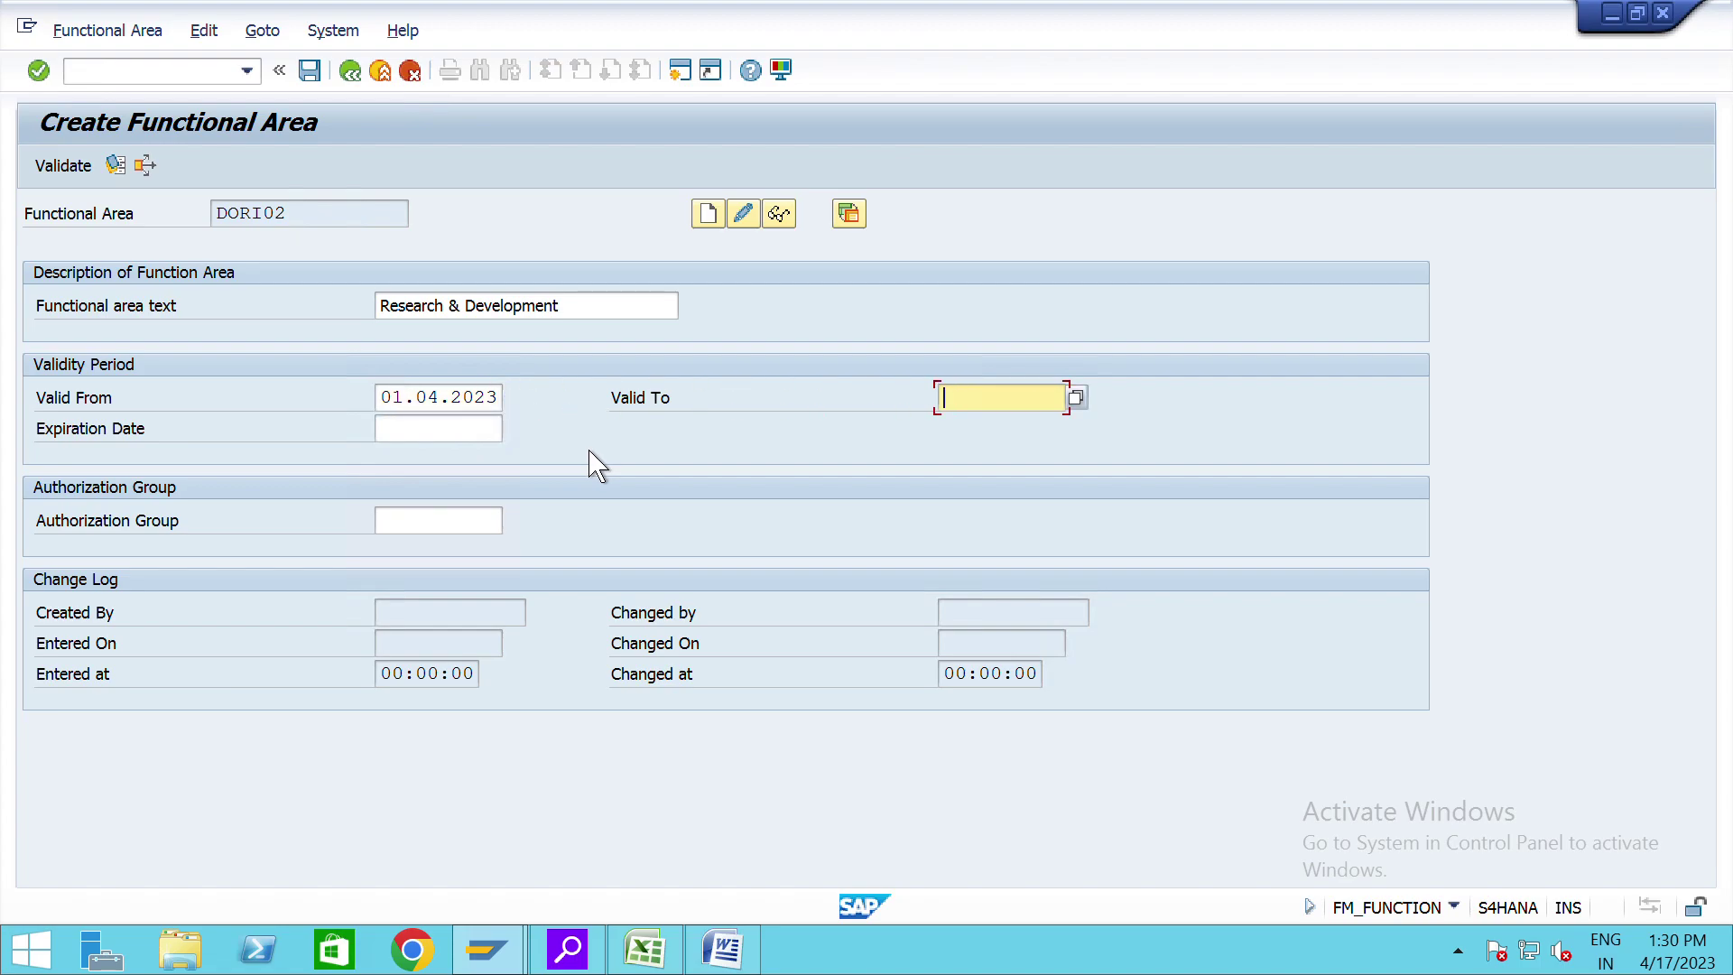
type("3")
key("Down")
key("Return")
left_click(331, 79)
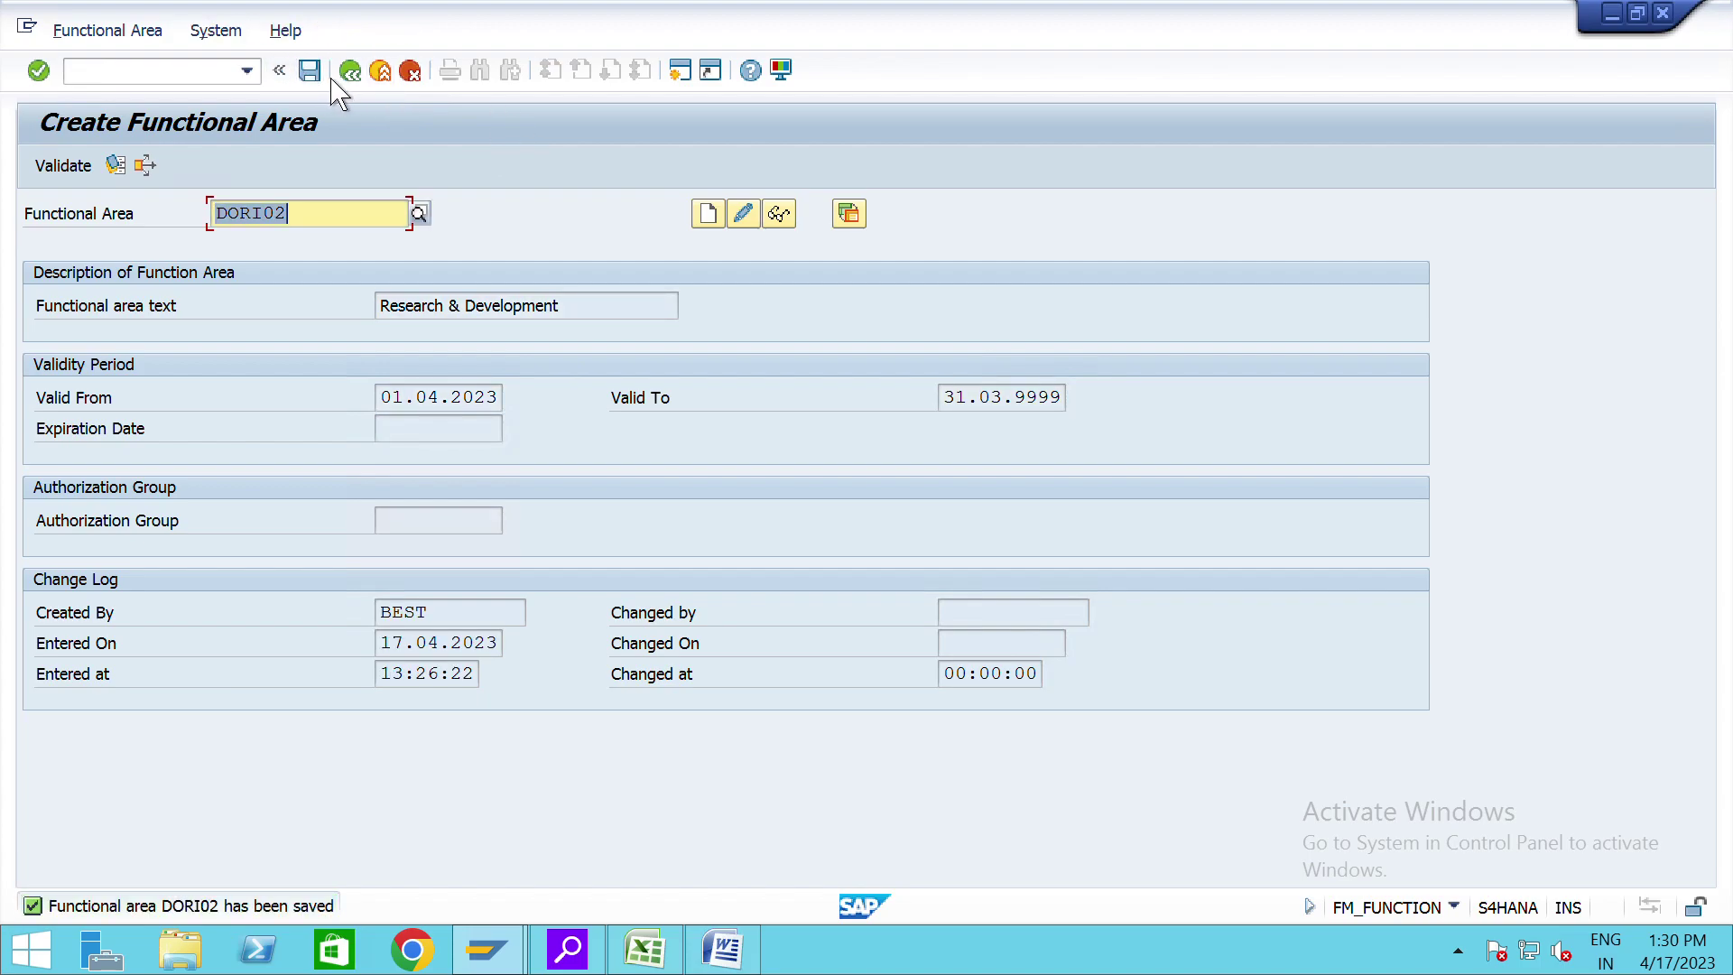
Step: Reopen Define Functional Area via SPRO › Enterprise Structure › Definition › Financial Accounting
key("F3")
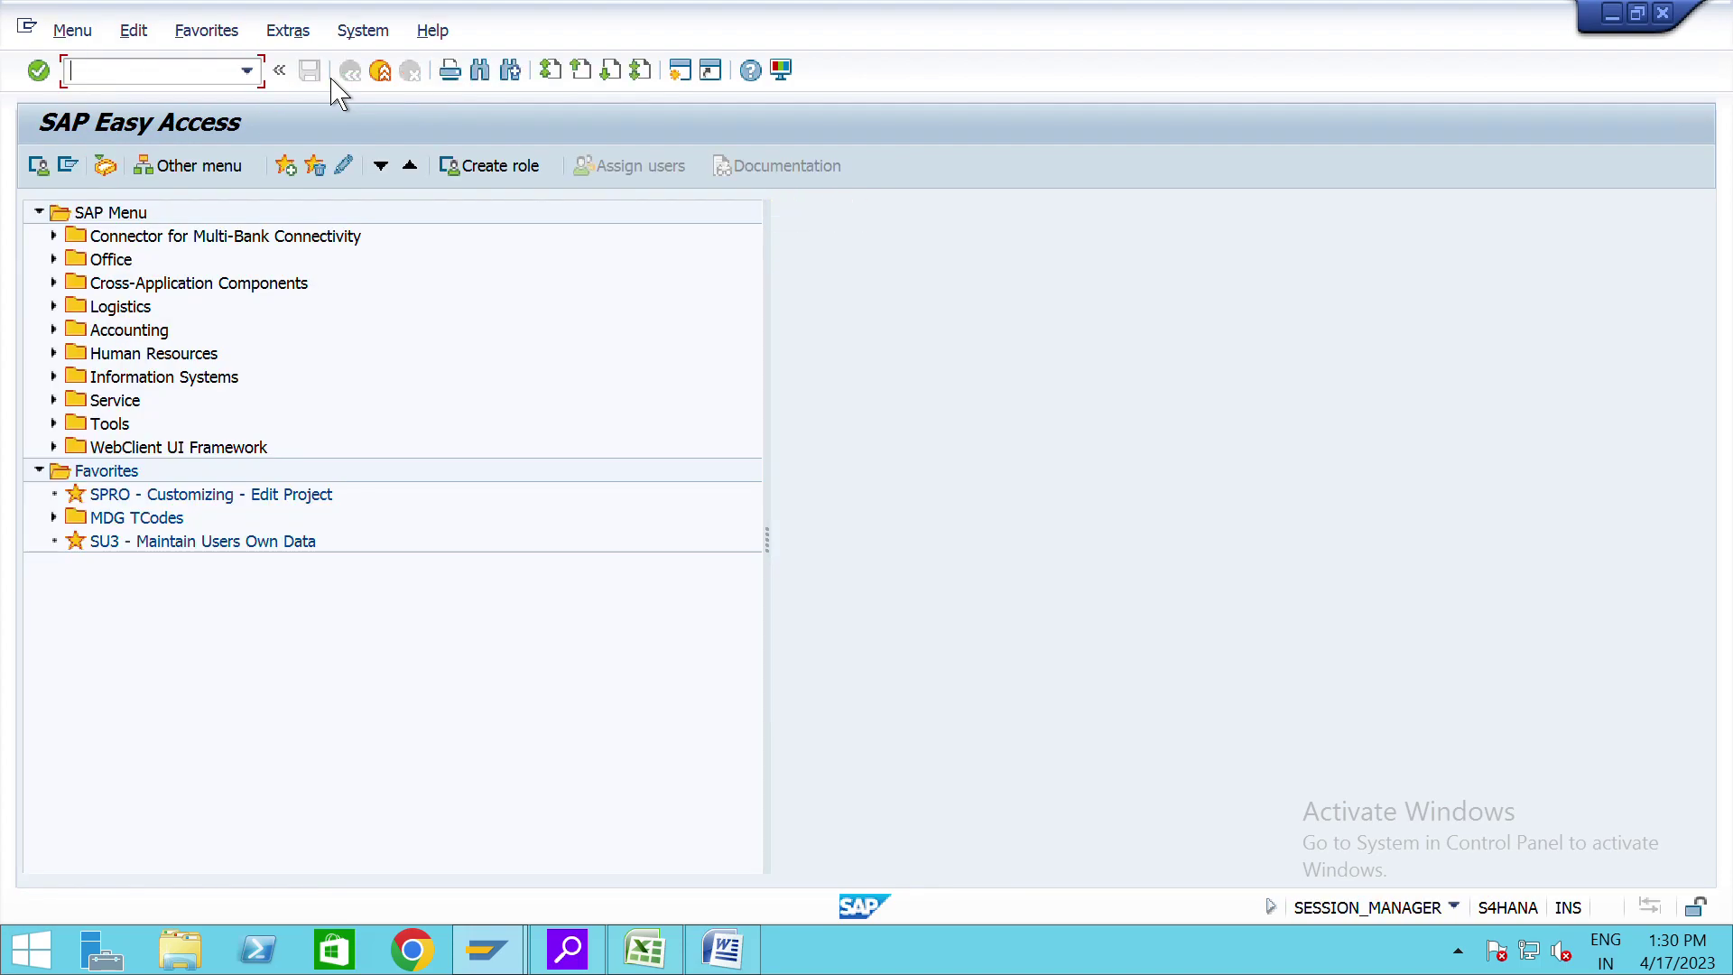
type("SPRO")
key("Return")
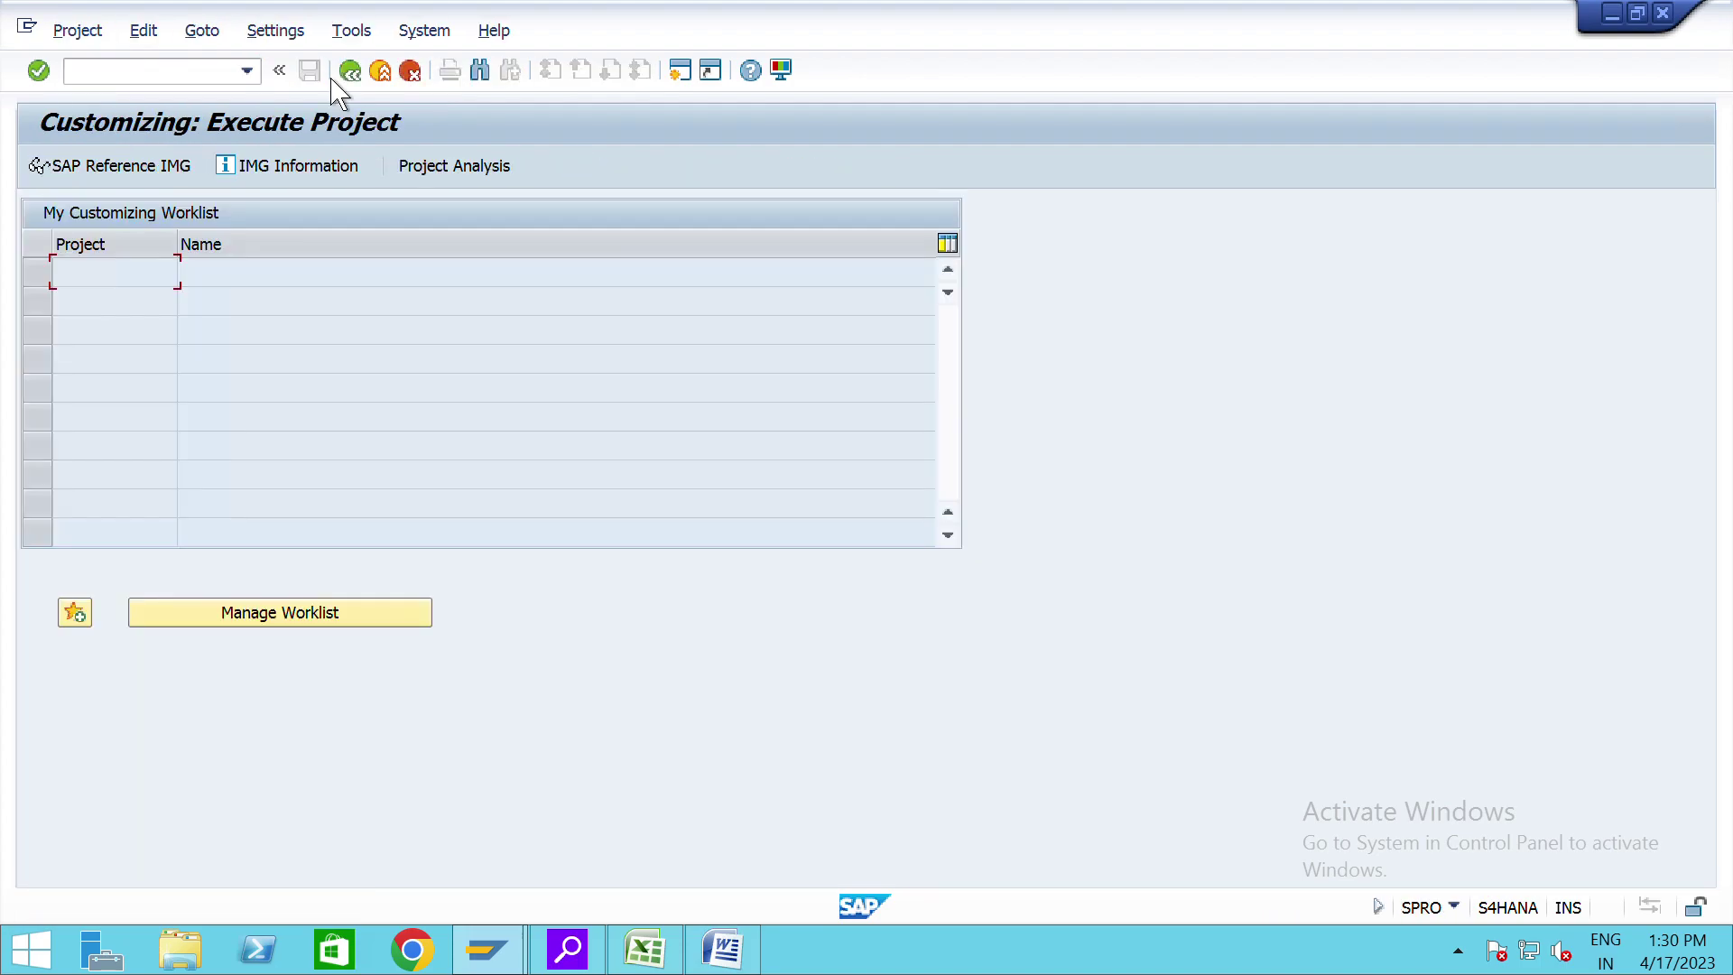
left_click(178, 171)
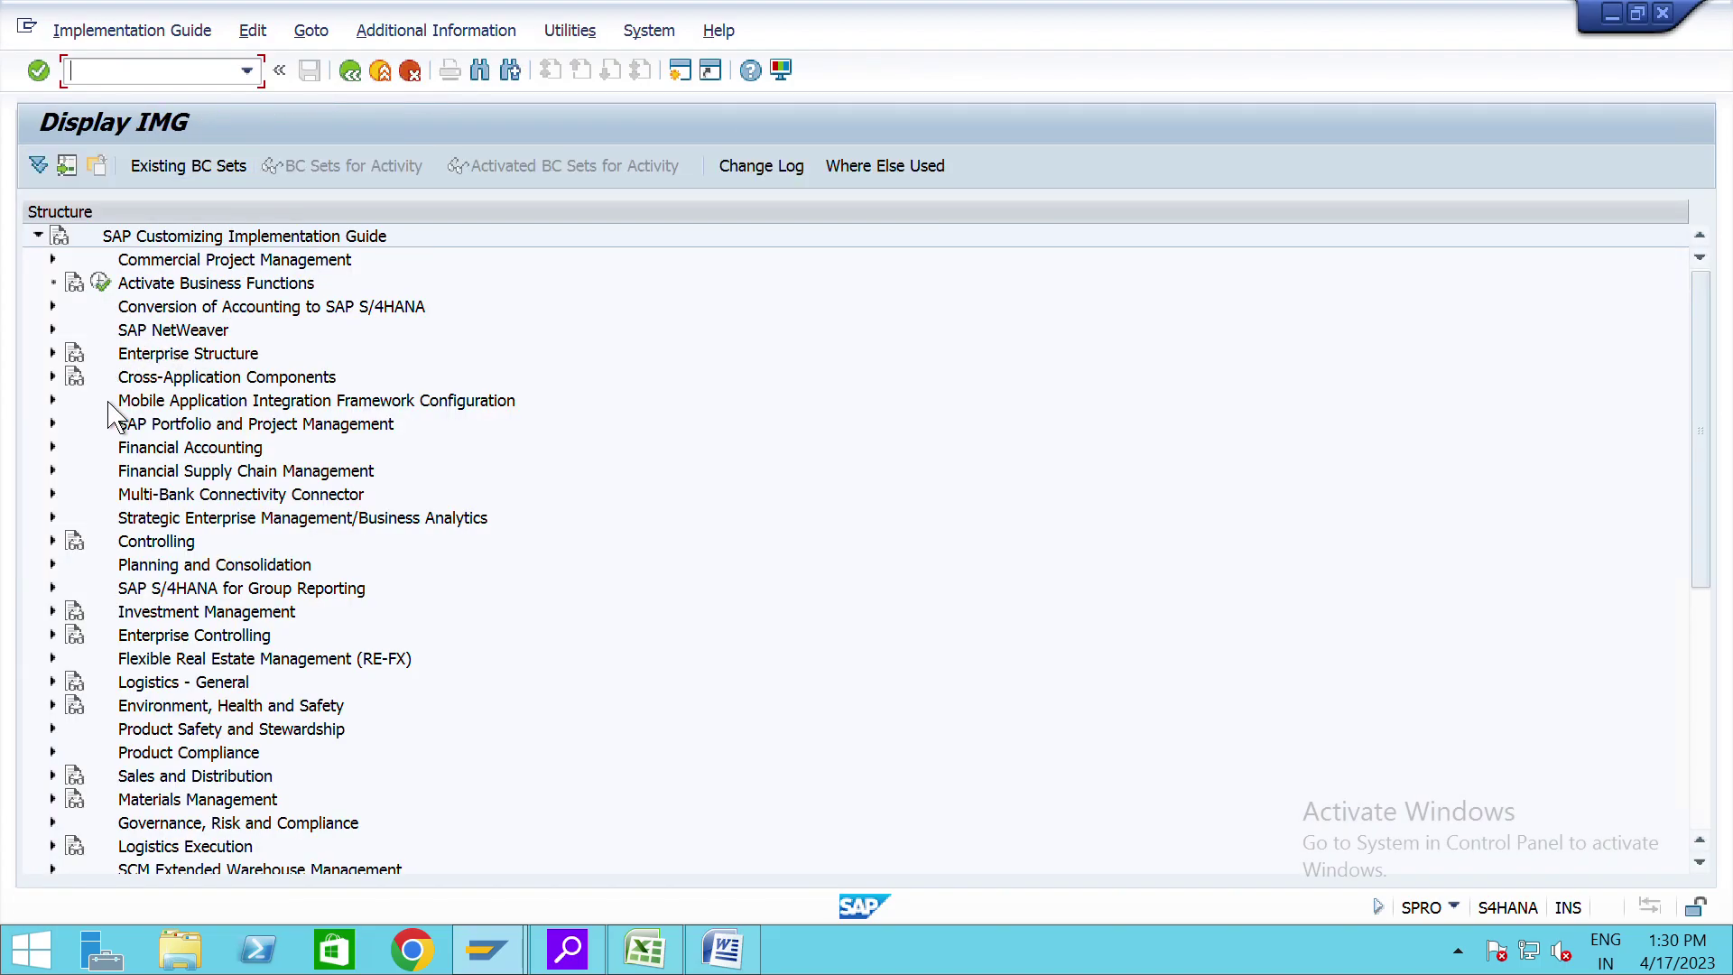
left_click(59, 360)
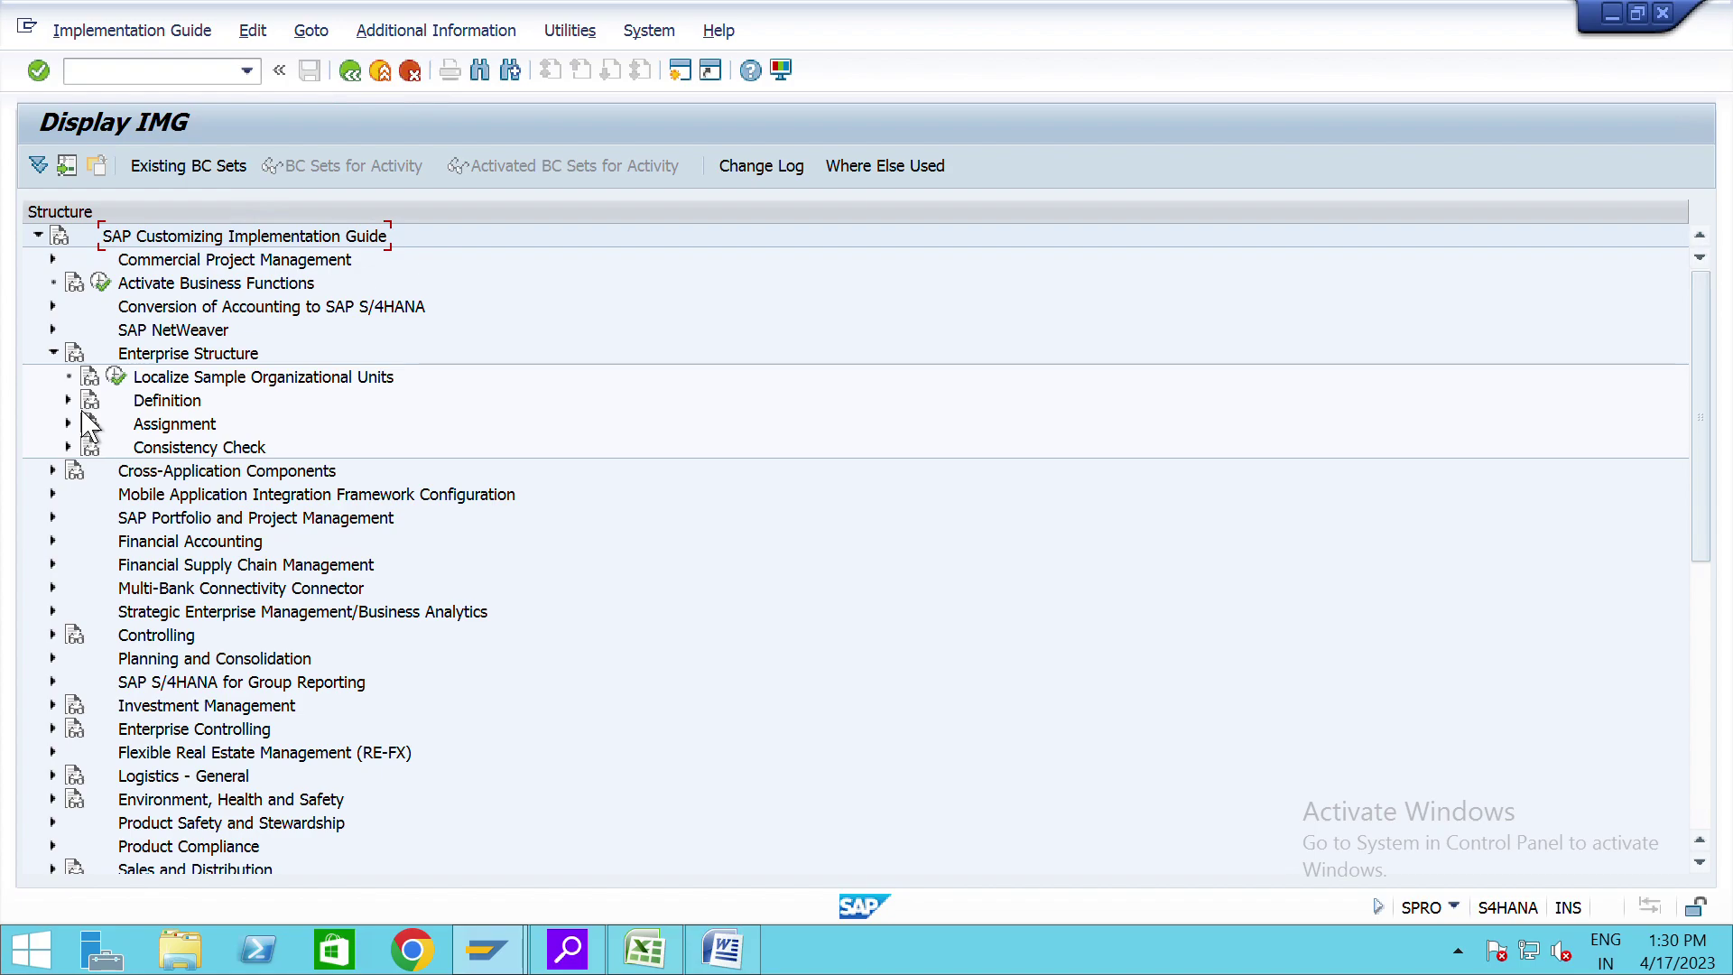
left_click(68, 400)
left_click(97, 429)
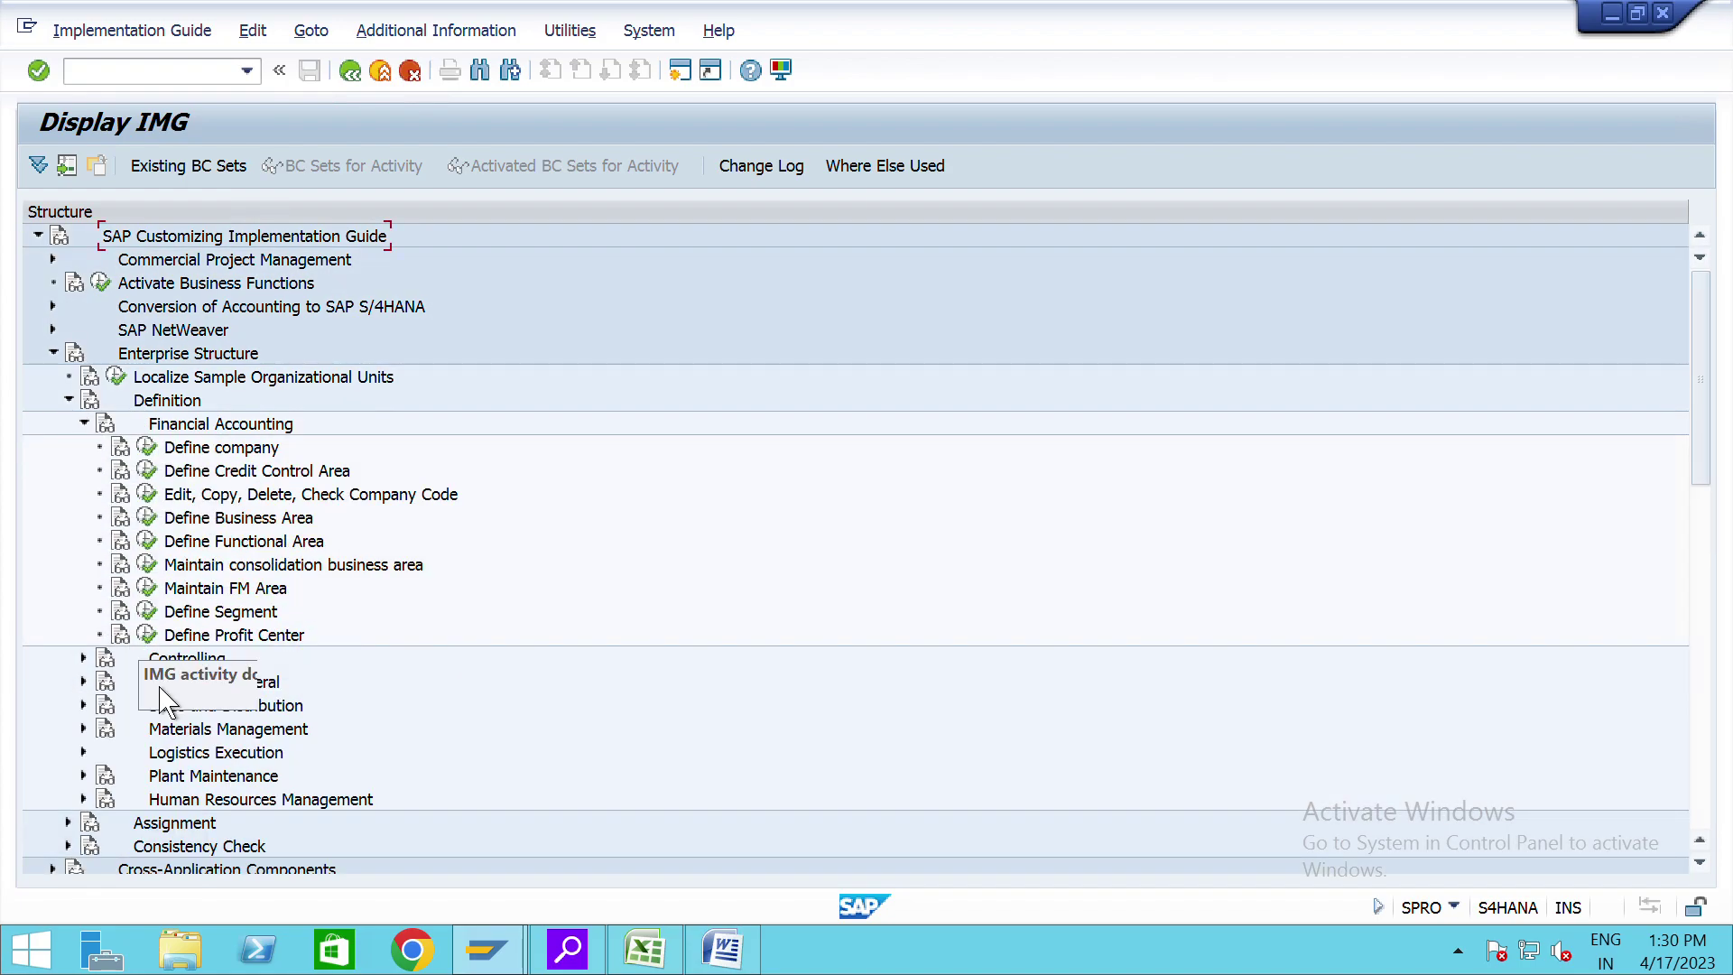
left_click(147, 541)
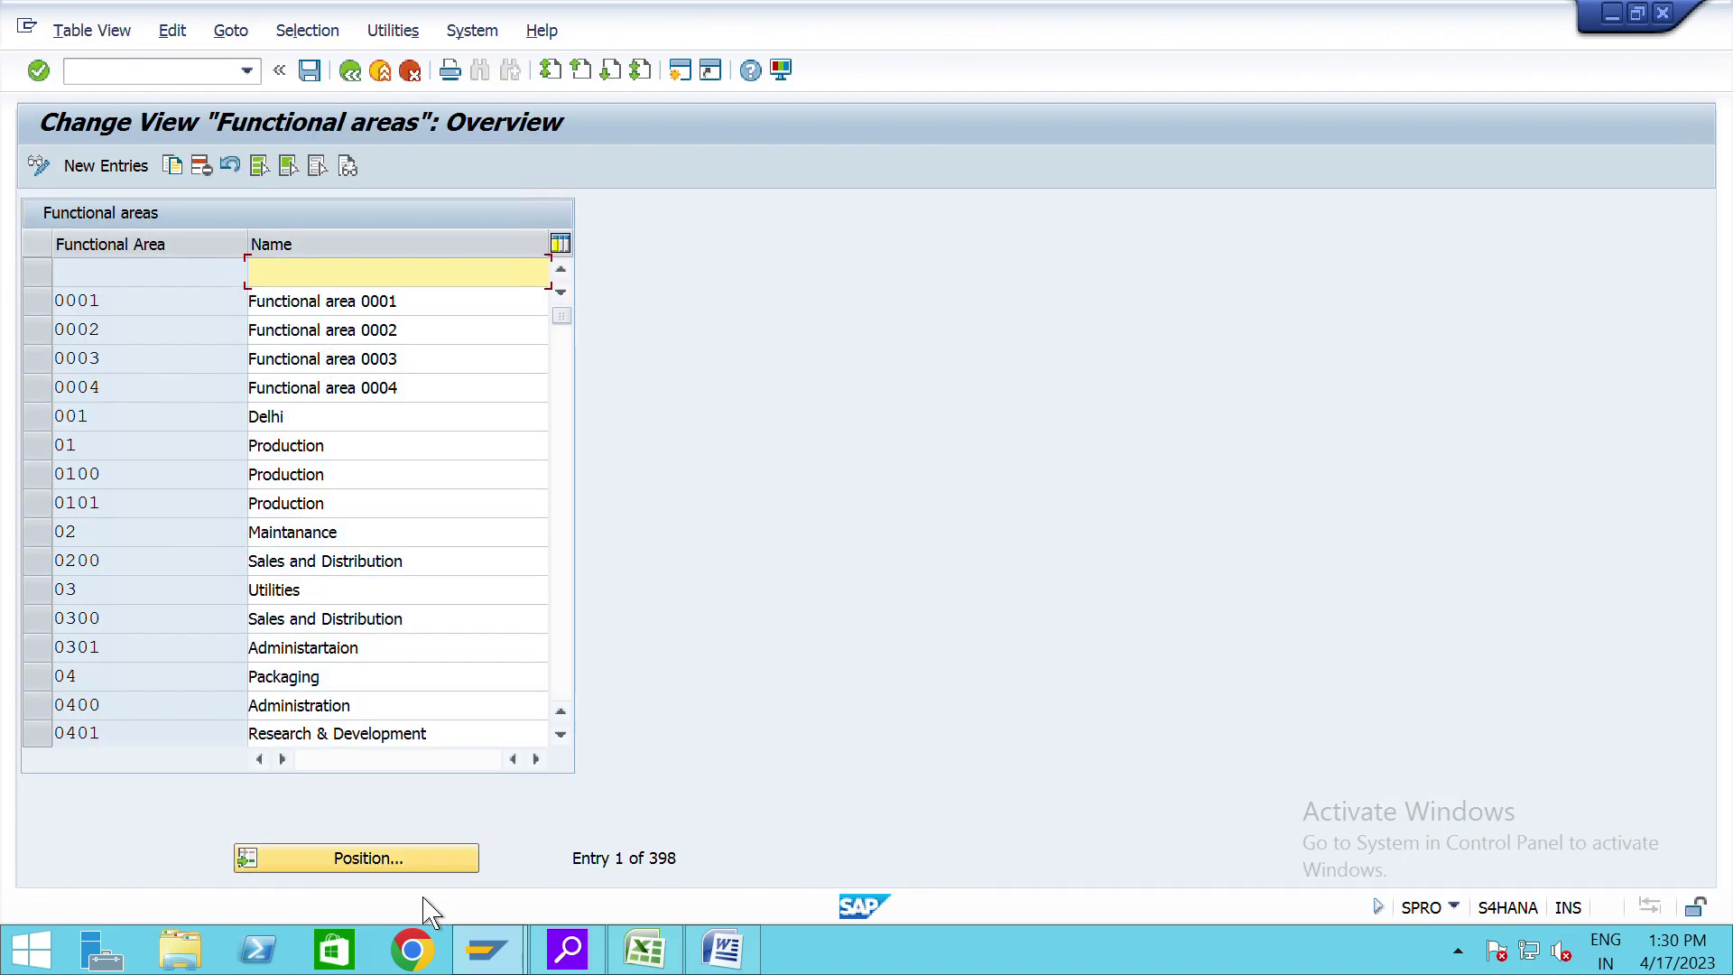
Step: Jump the table to DORI01 and review the DORI01 and DORI02 rows and descriptions
left_click(396, 865)
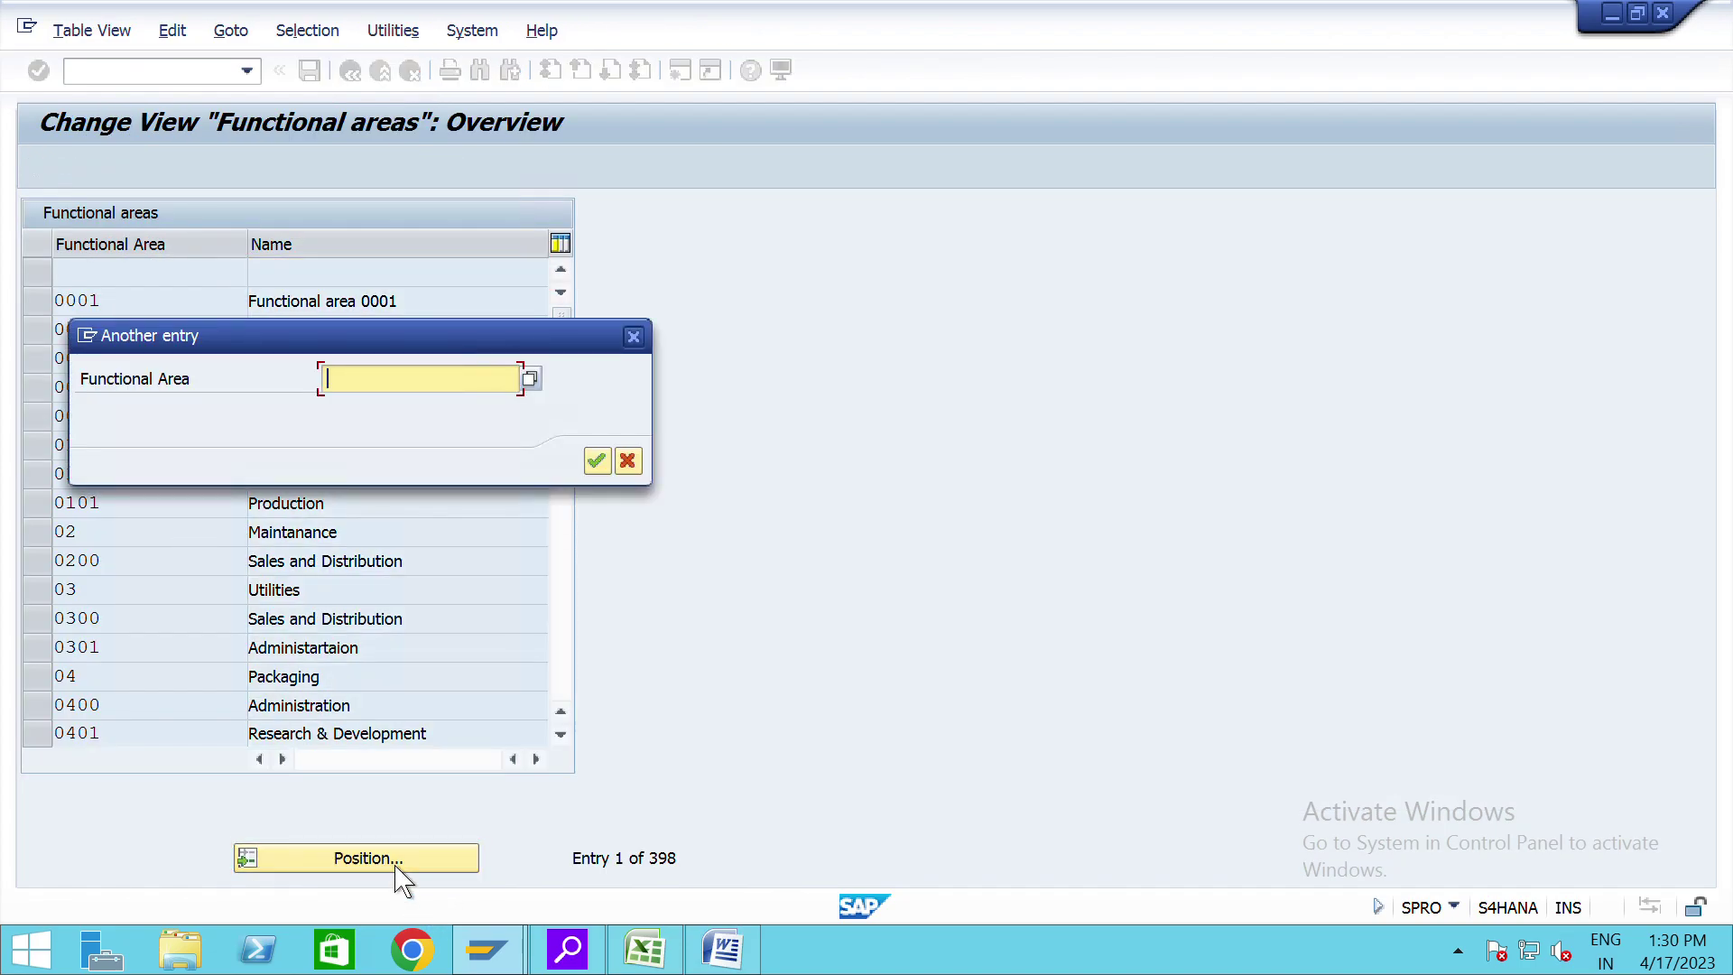
type("DORI01")
key("Return")
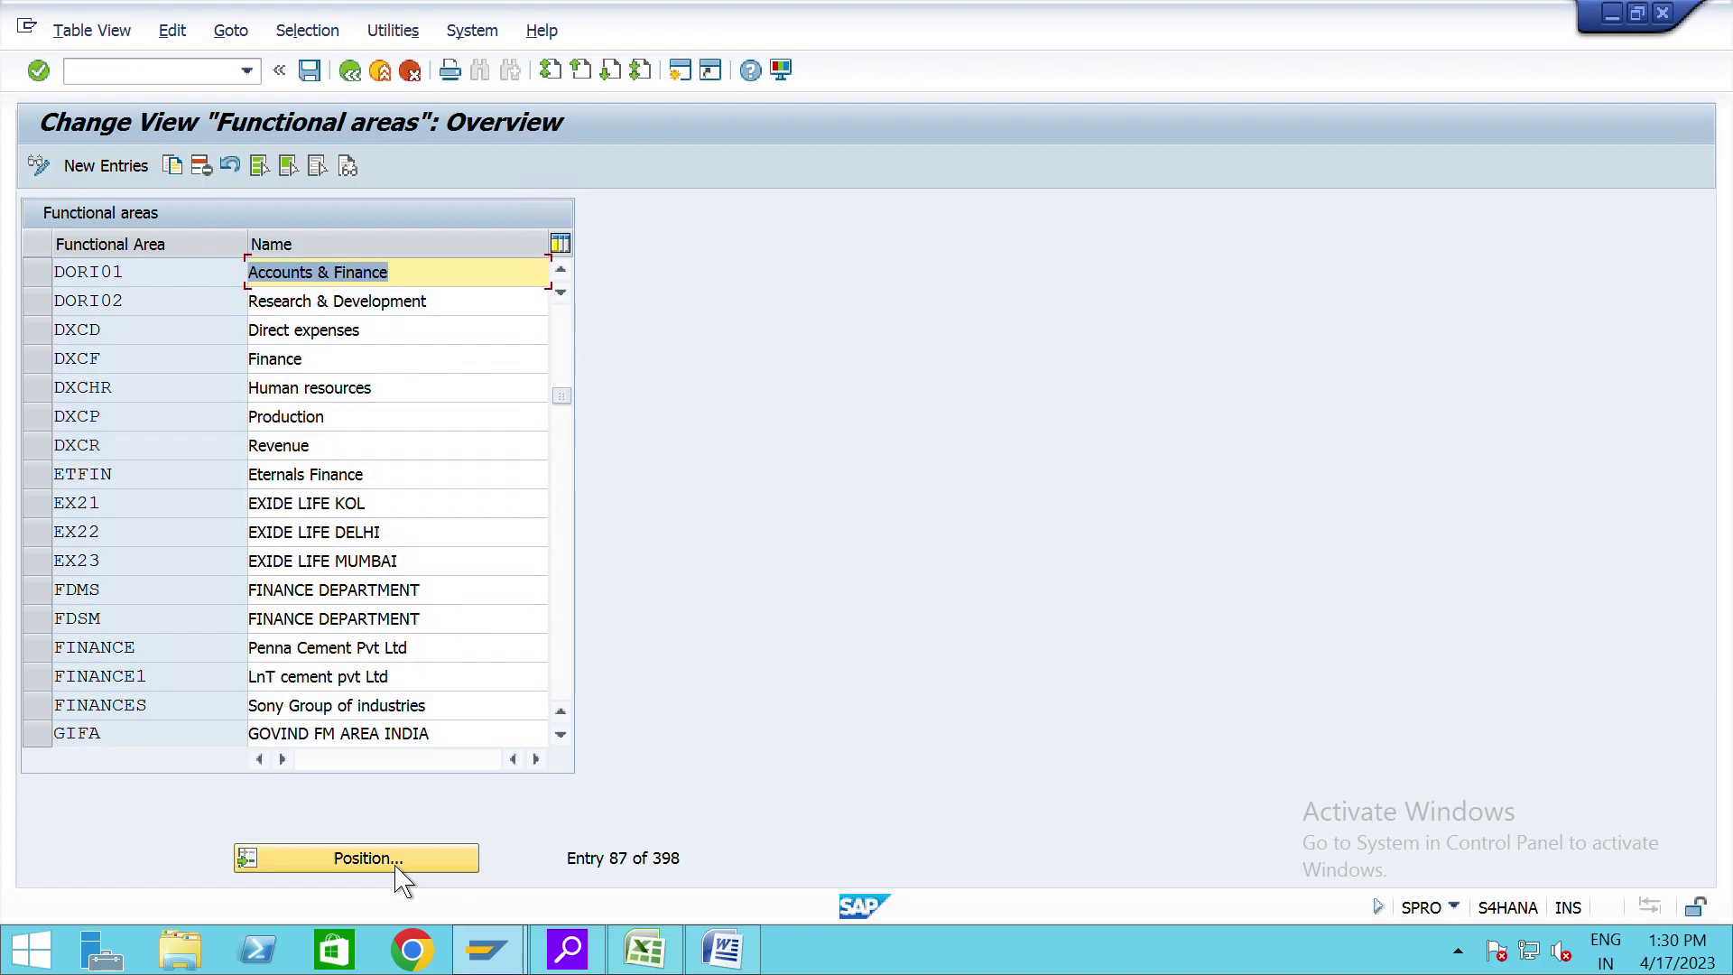
left_click(441, 285)
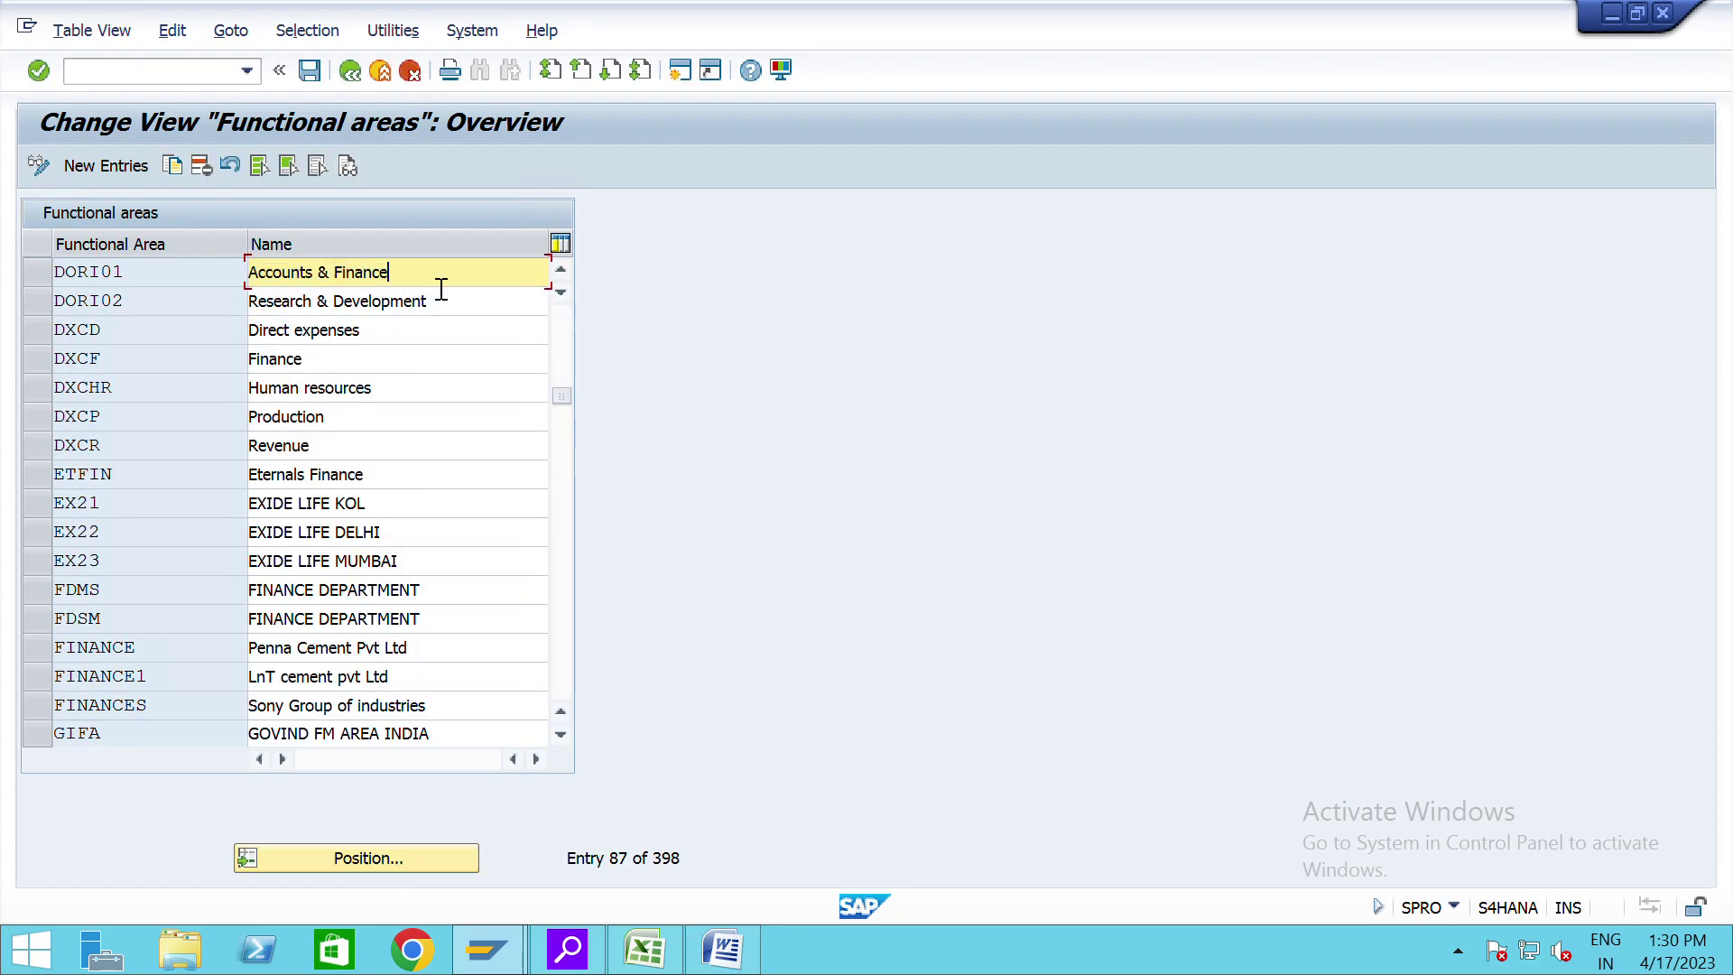
left_click(147, 314)
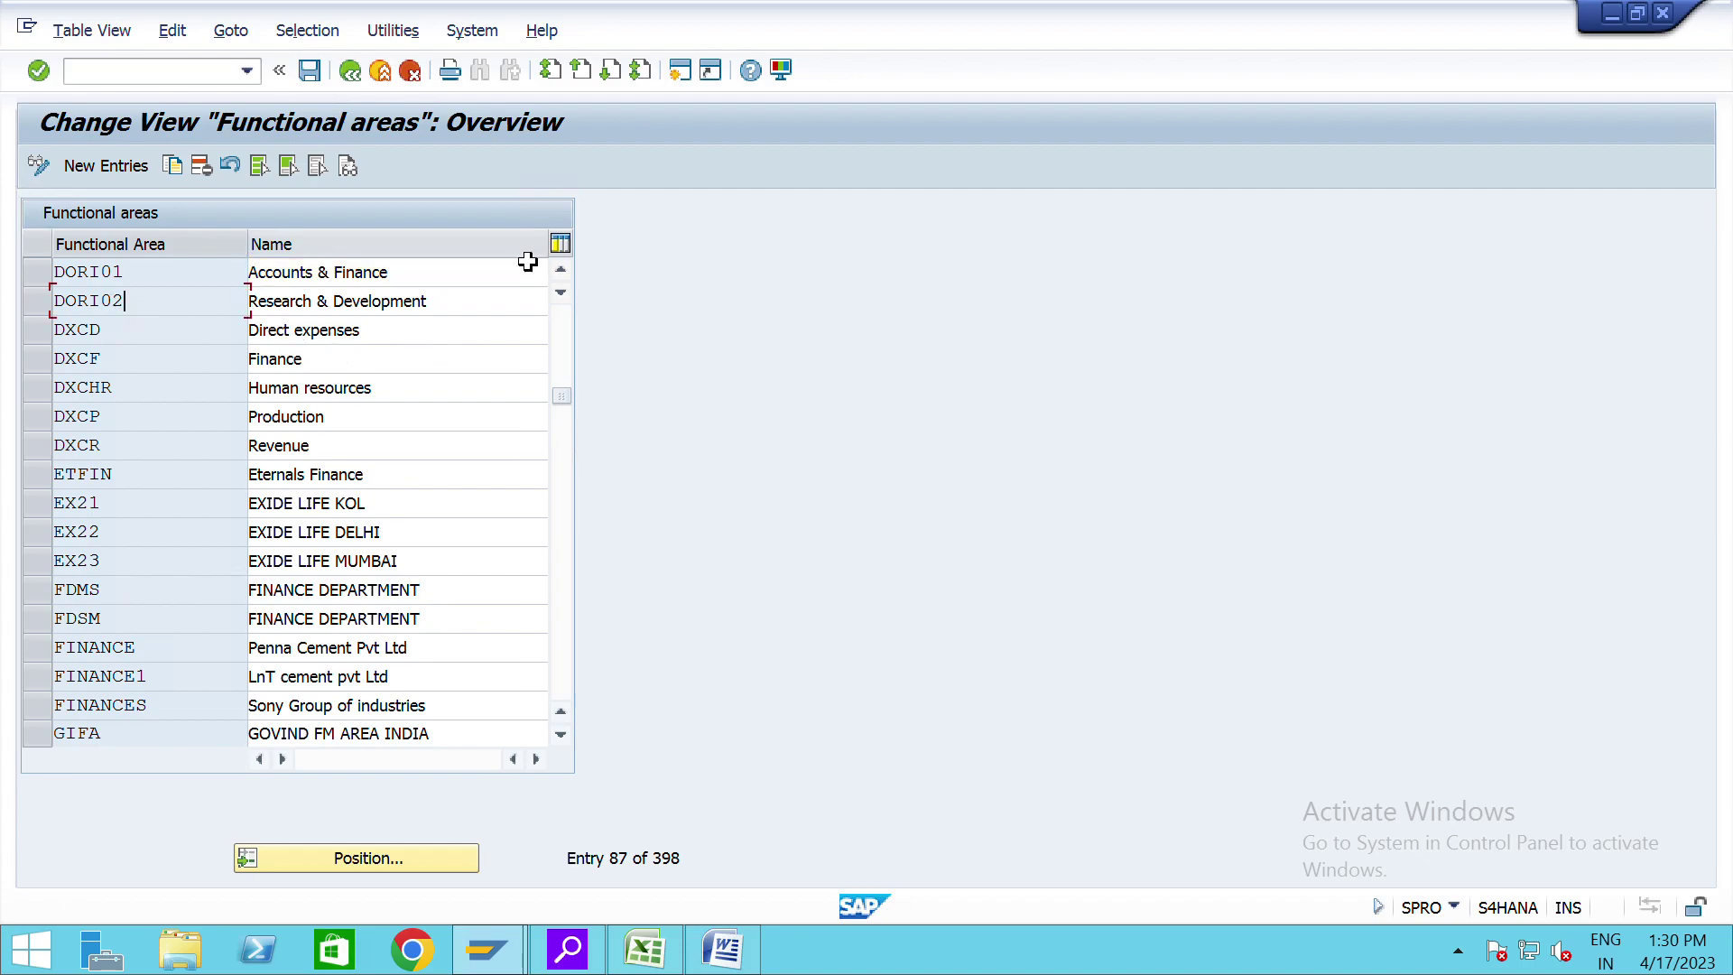
key("Tab")
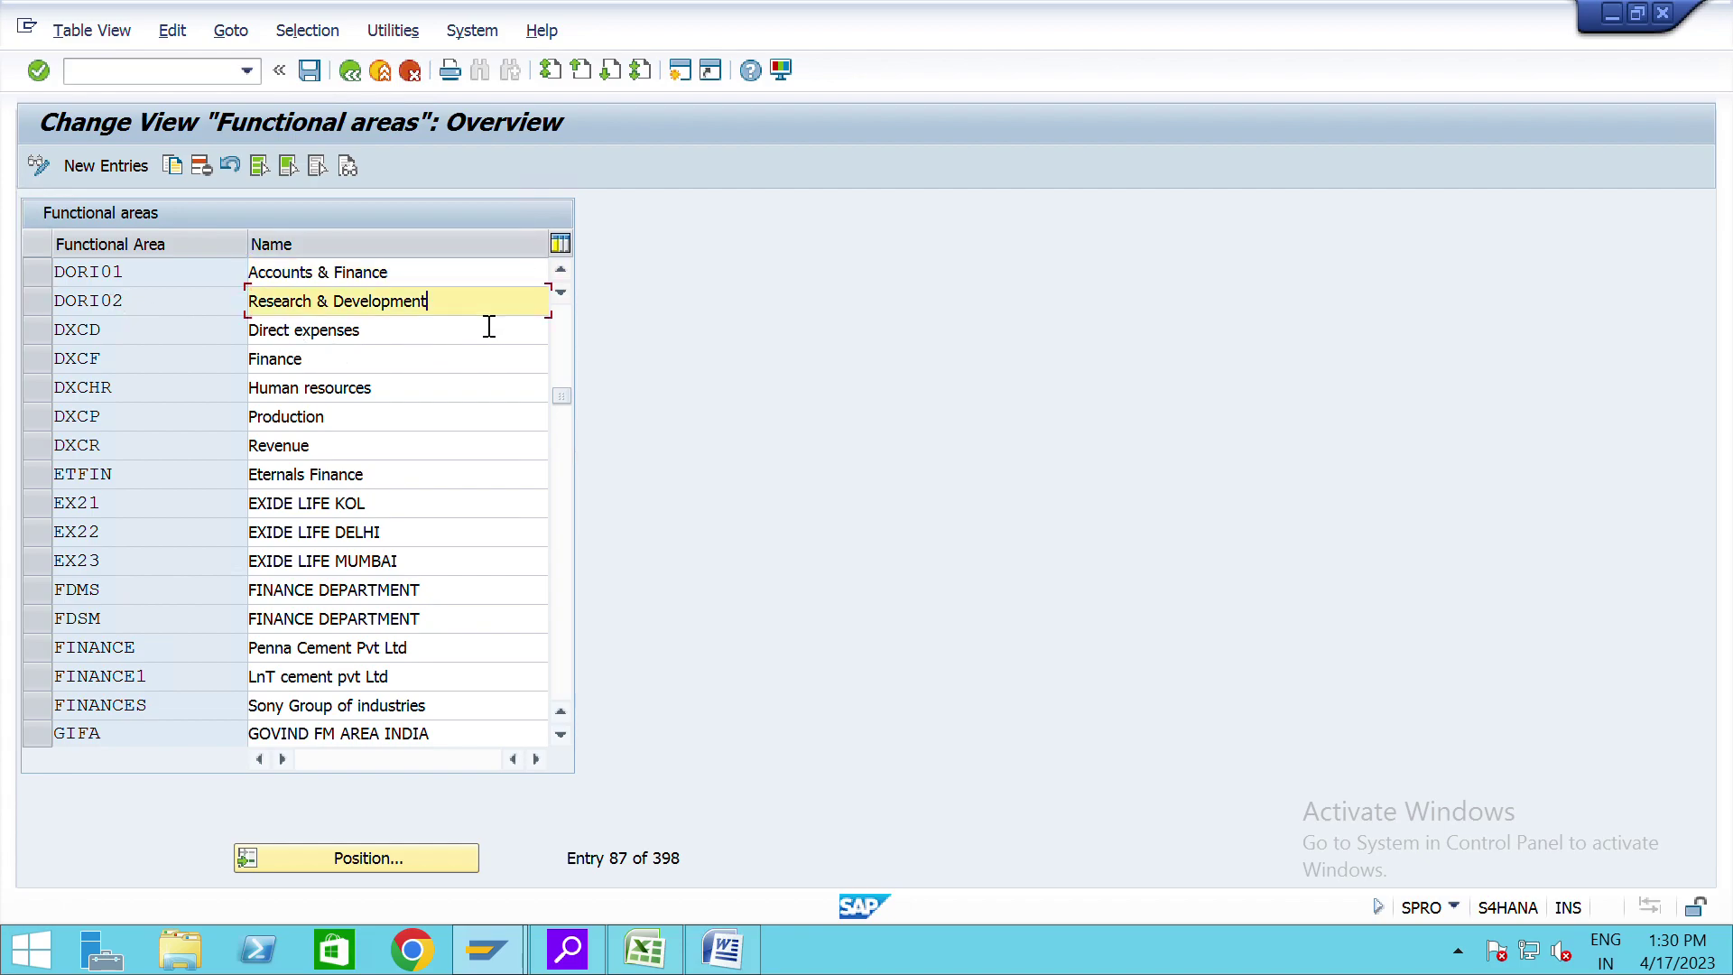